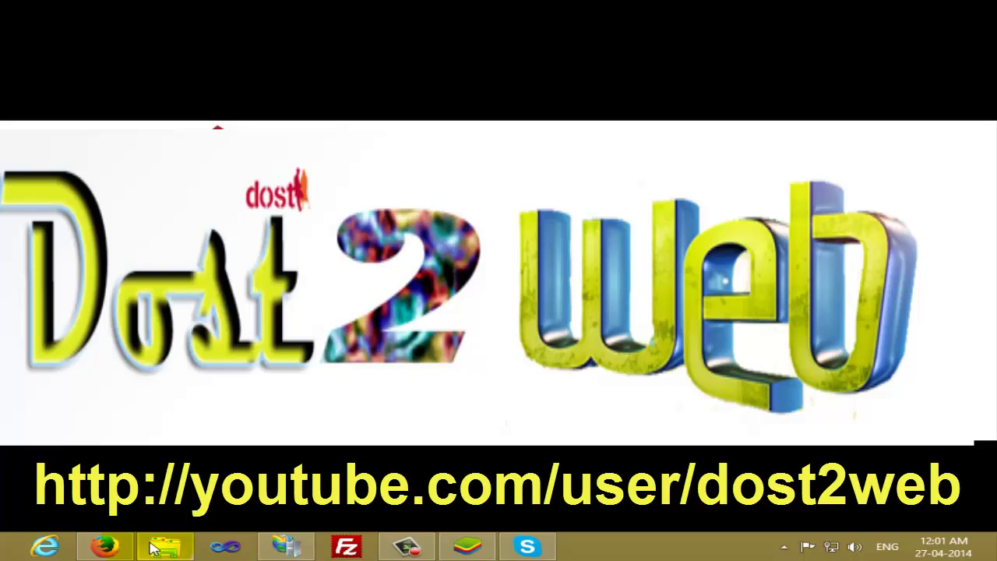
Go to Moodle.org's downloads page and find the Moodle 2.7beta package
{"action": "left_click", "coordinate": [104, 547]}
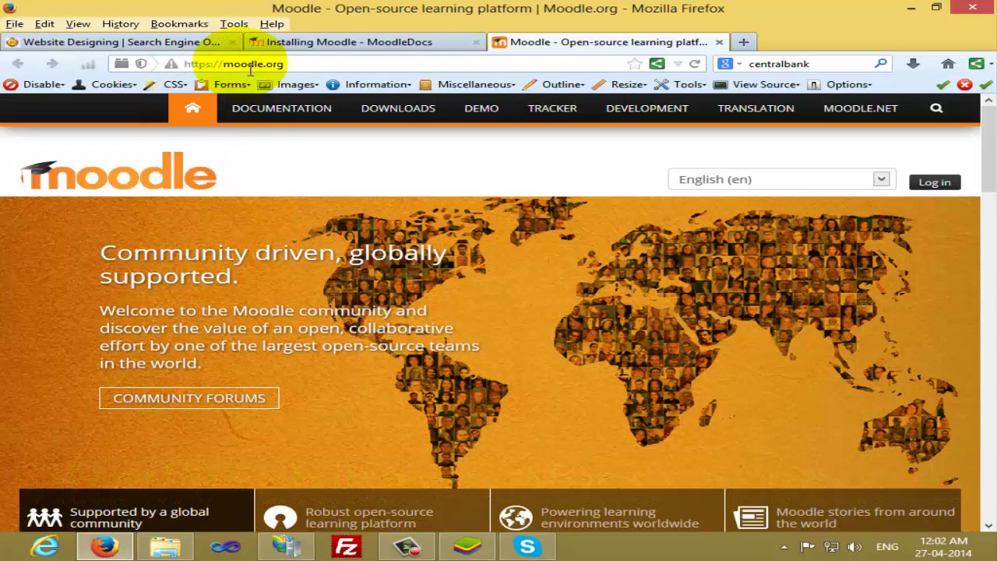
{"action": "left_click_drag", "start_coordinate": [240, 64], "coordinate": [315, 73]}
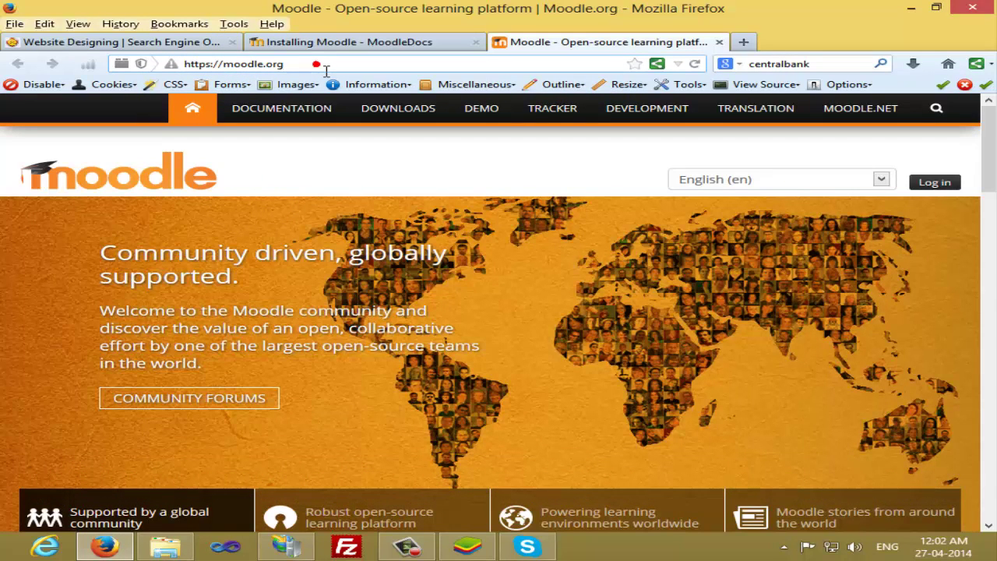
{"action": "left_click", "coordinate": [412, 115]}
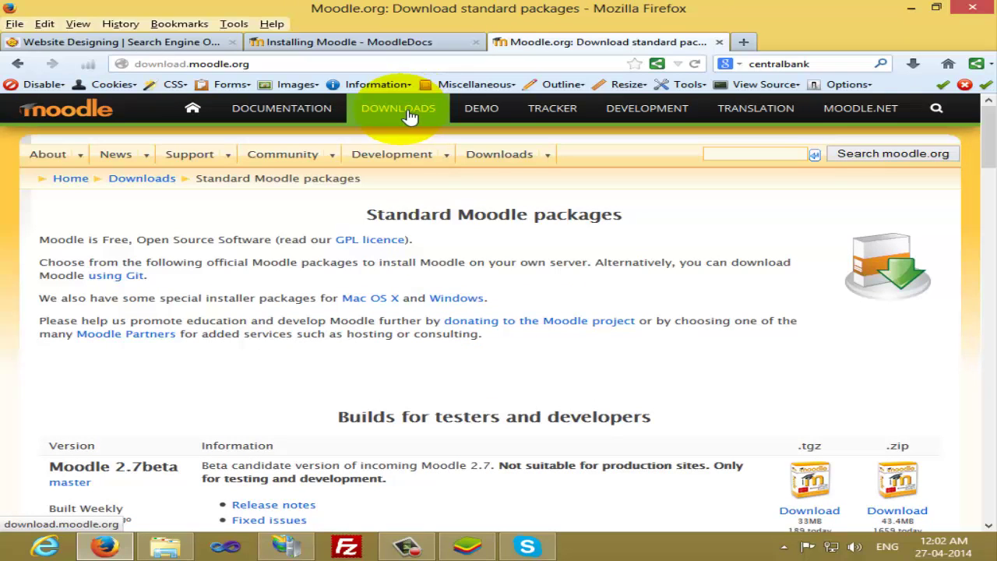
{"action": "scroll", "coordinate": [226, 249], "scroll_direction": "down", "scroll_amount": 3}
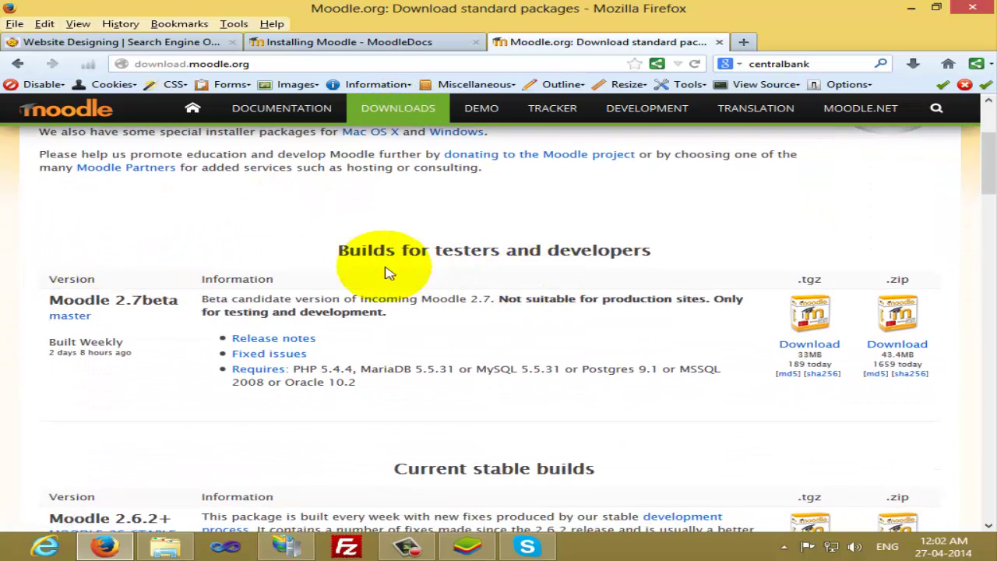
{"action": "left_click_drag", "start_coordinate": [48, 300], "coordinate": [169, 295]}
{"action": "scroll", "coordinate": [178, 300], "scroll_direction": "down", "scroll_amount": 2}
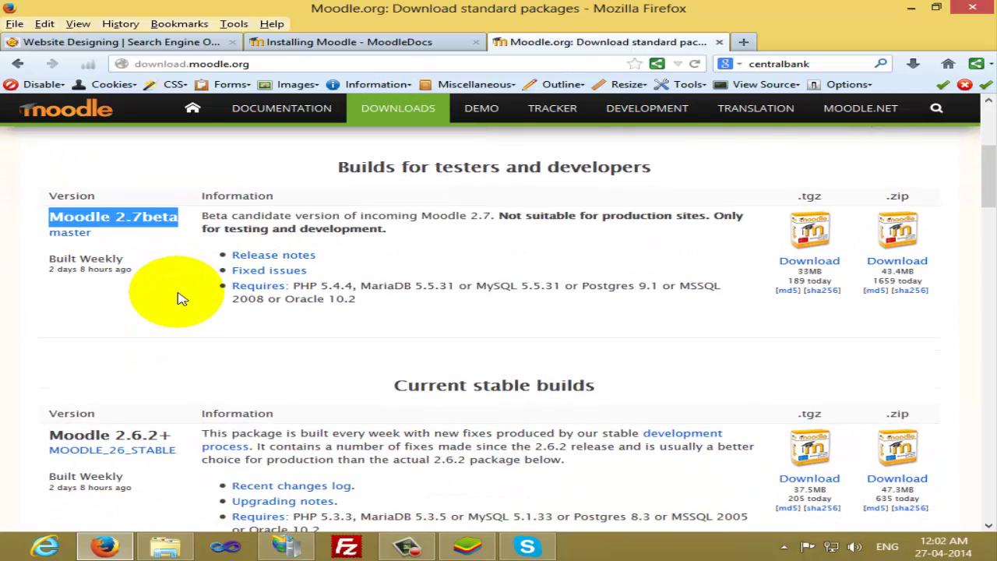
{"action": "scroll", "coordinate": [180, 299], "scroll_direction": "down", "scroll_amount": 2}
{"action": "left_click", "coordinate": [160, 354]}
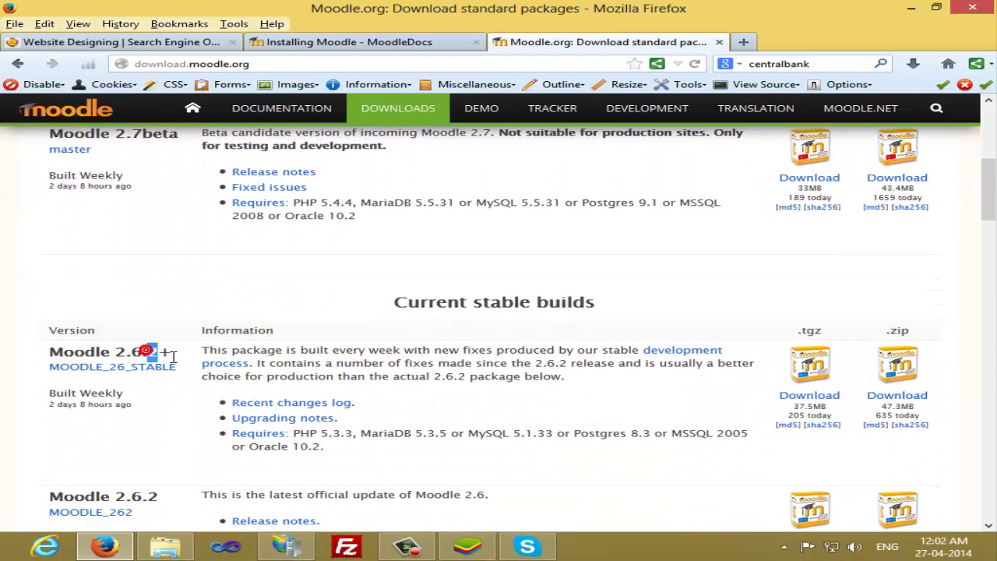
{"action": "left_click_drag", "start_coordinate": [173, 357], "coordinate": [173, 357]}
{"action": "scroll", "coordinate": [327, 318], "scroll_direction": "up", "scroll_amount": 2}
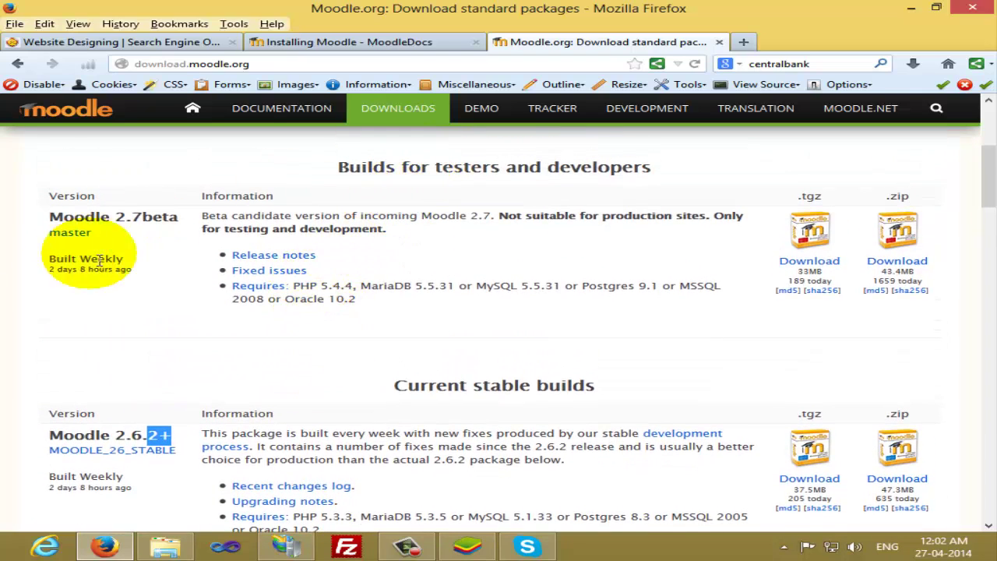
{"action": "left_click_drag", "start_coordinate": [48, 217], "coordinate": [181, 232]}
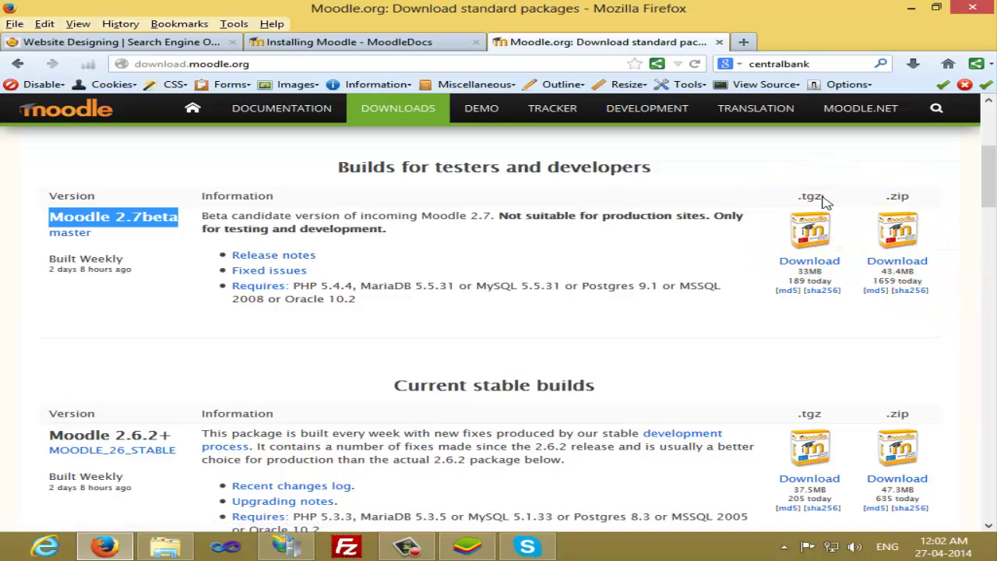
Start and cancel the Moodle 2.7beta .zip download, then show the downloaded moodle-latest-26.zip
{"action": "left_click_drag", "start_coordinate": [825, 201], "coordinate": [800, 198]}
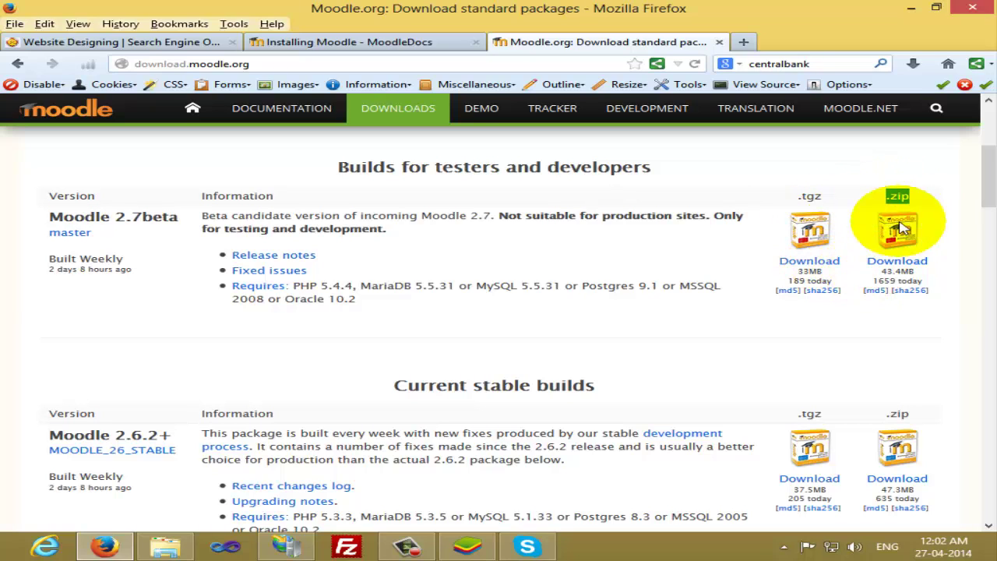
{"action": "left_click", "coordinate": [899, 265]}
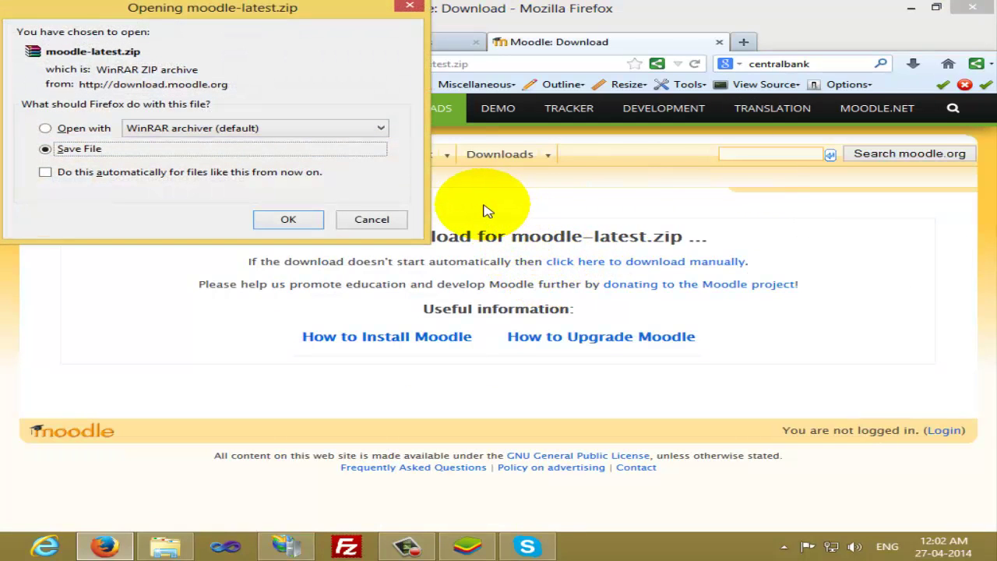
{"action": "left_click", "coordinate": [360, 221]}
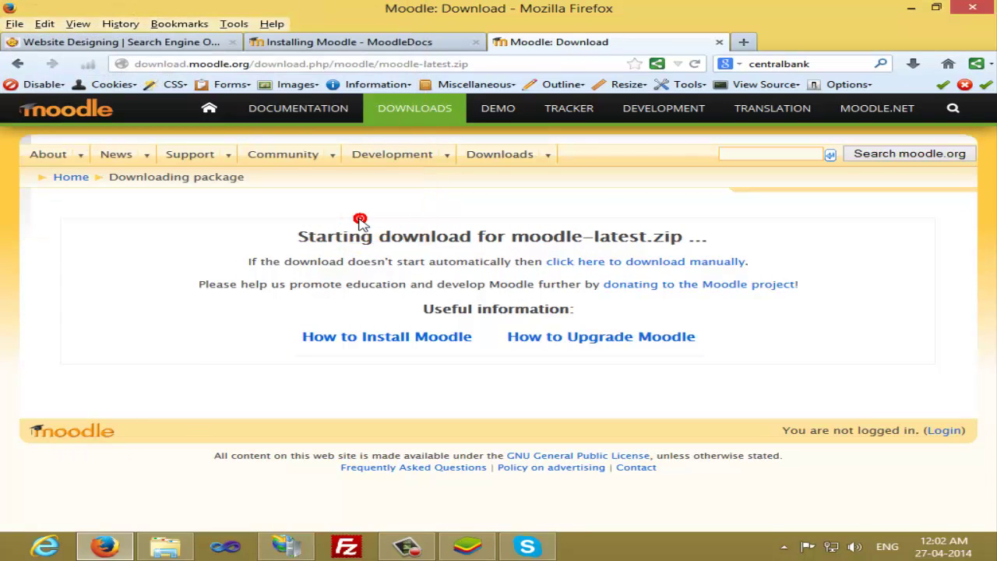
{"action": "left_click", "coordinate": [915, 67]}
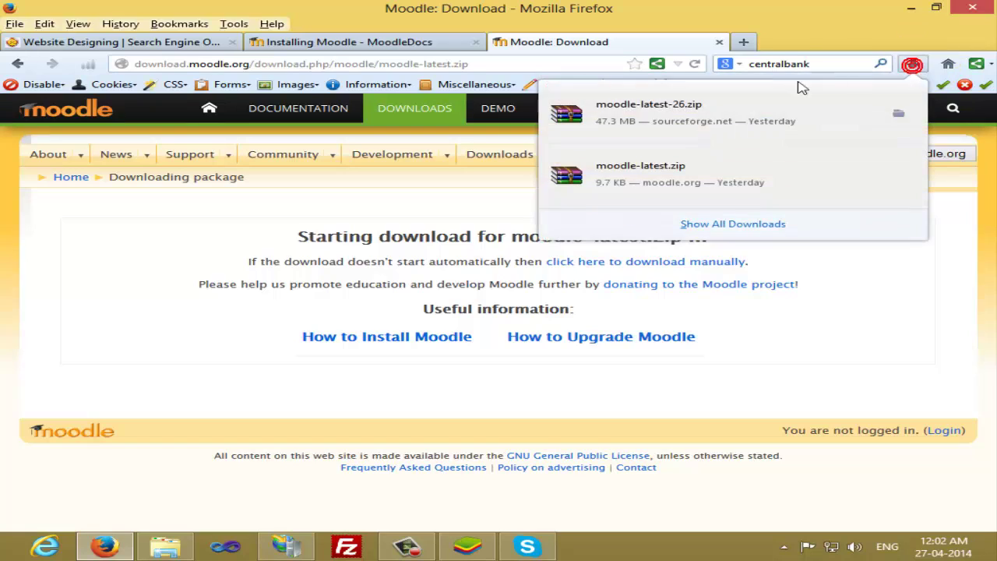
Open moodle-latest-26.zip in WinRAR and review the Extract To destination without extracting
{"action": "left_click", "coordinate": [705, 121]}
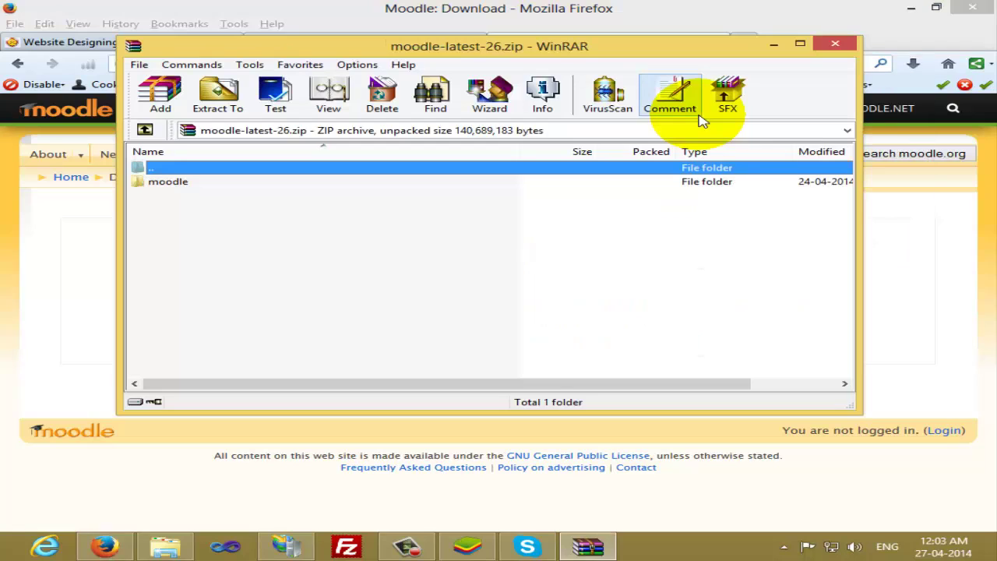
{"action": "left_click_drag", "start_coordinate": [711, 53], "coordinate": [738, 116]}
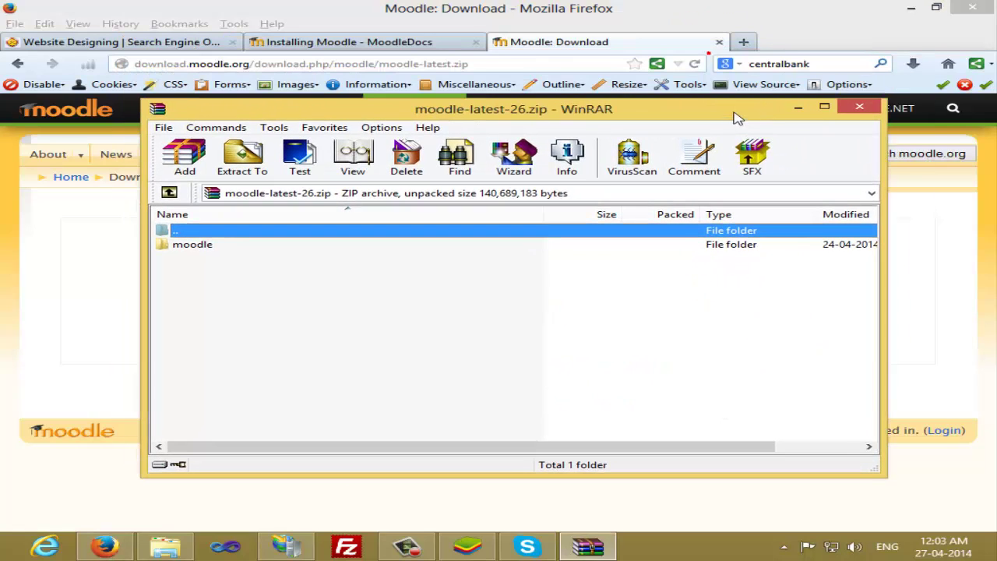
{"action": "left_click", "coordinate": [916, 67]}
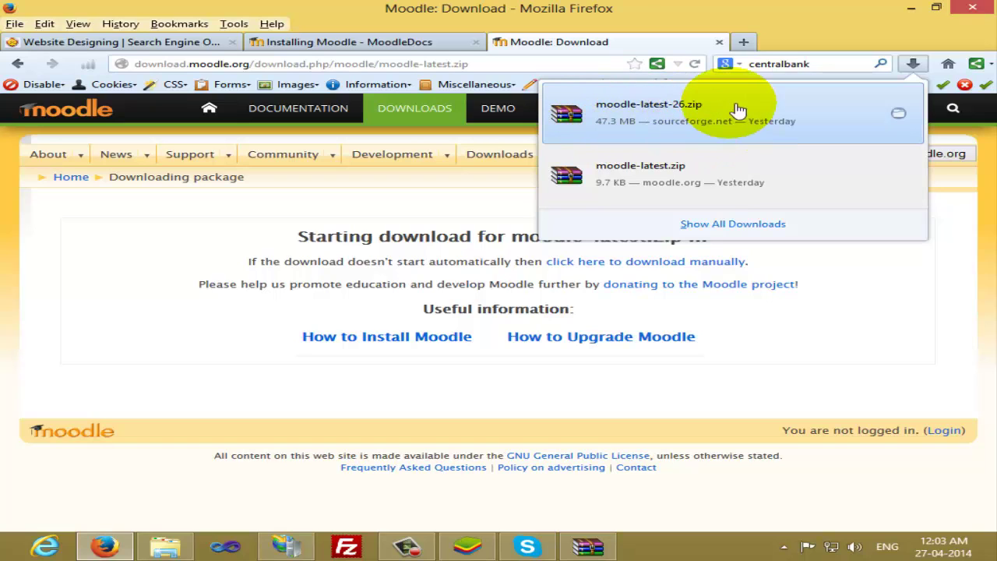
{"action": "left_click", "coordinate": [606, 547]}
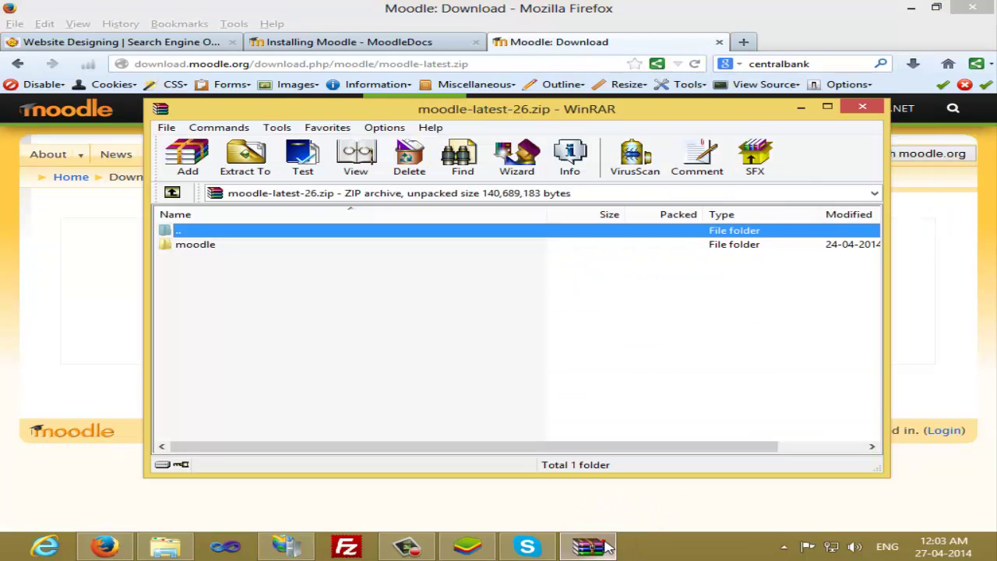
{"action": "left_click", "coordinate": [242, 173]}
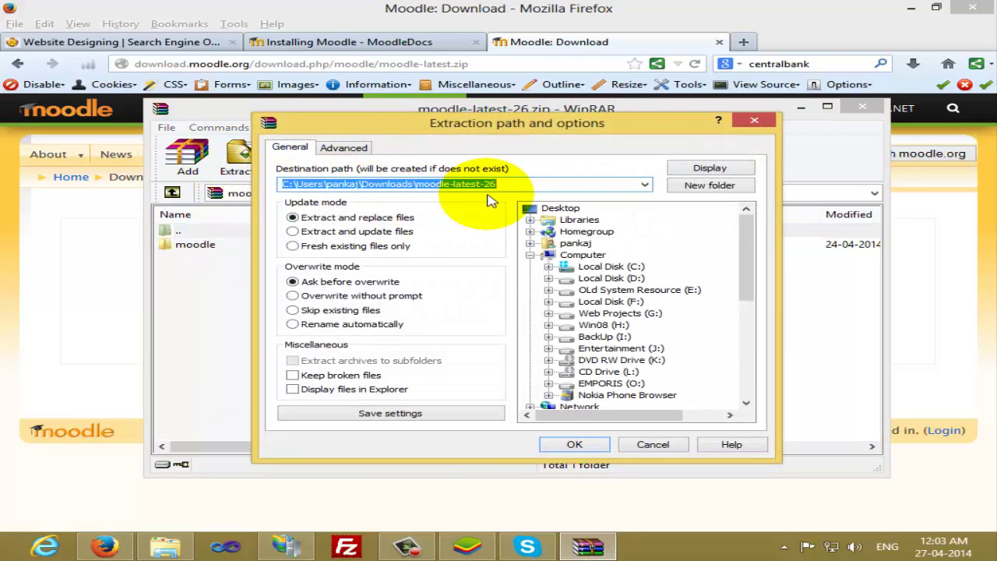
{"action": "left_click", "coordinate": [744, 255]}
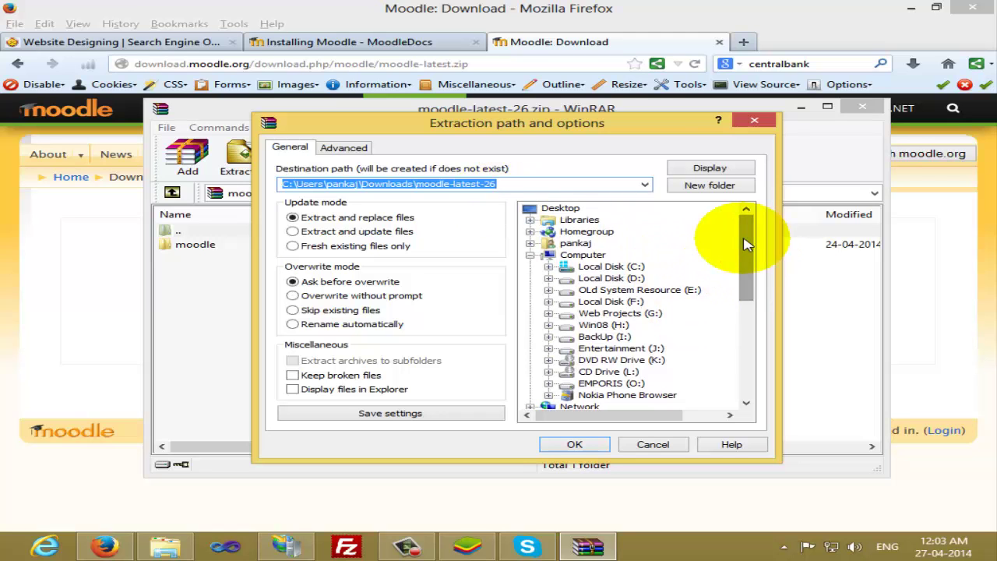
{"action": "left_click", "coordinate": [751, 120]}
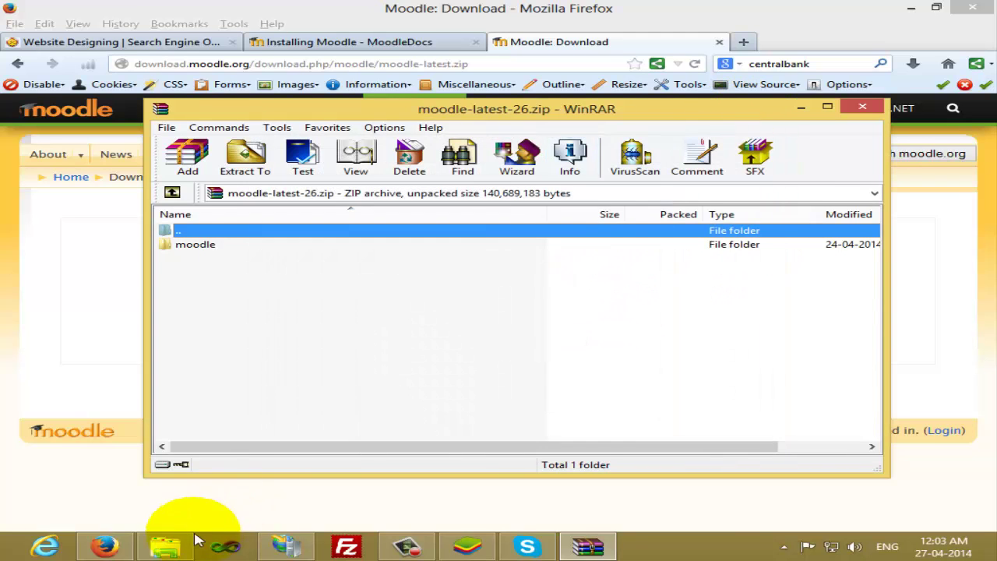
Check the G:\elearning folder path, then open the archive's moodle folder for comparison
{"action": "left_click", "coordinate": [165, 547]}
{"action": "left_click", "coordinate": [405, 142]}
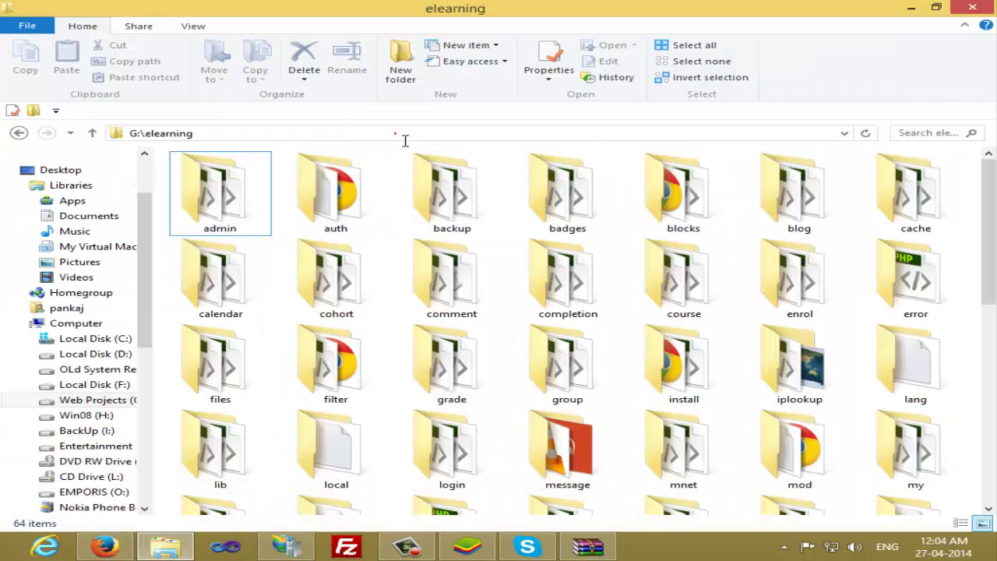
{"action": "left_click_drag", "start_coordinate": [165, 139], "coordinate": [123, 133]}
{"action": "left_click", "coordinate": [275, 242]}
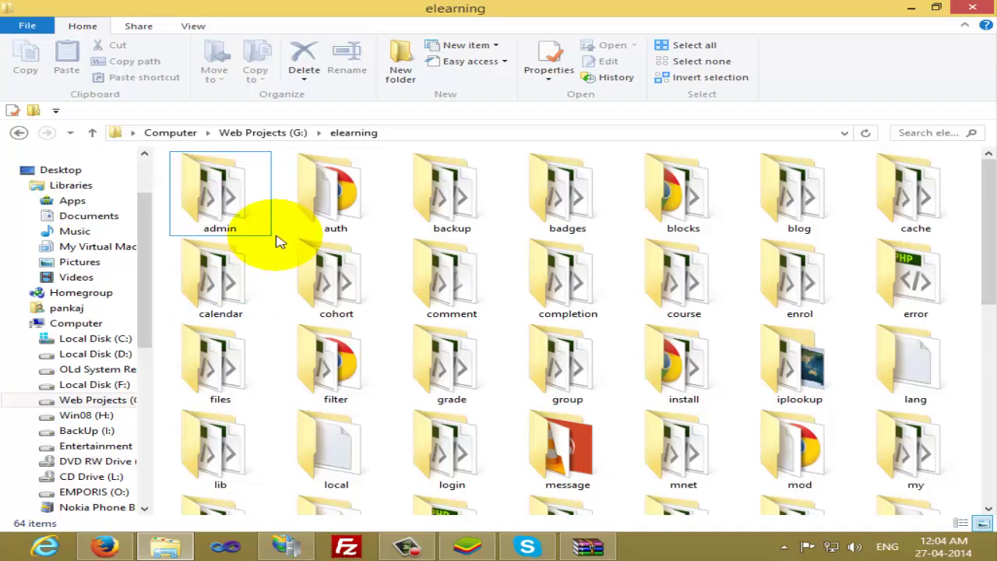
{"action": "left_click", "coordinate": [591, 547]}
{"action": "double_click", "coordinate": [199, 245]}
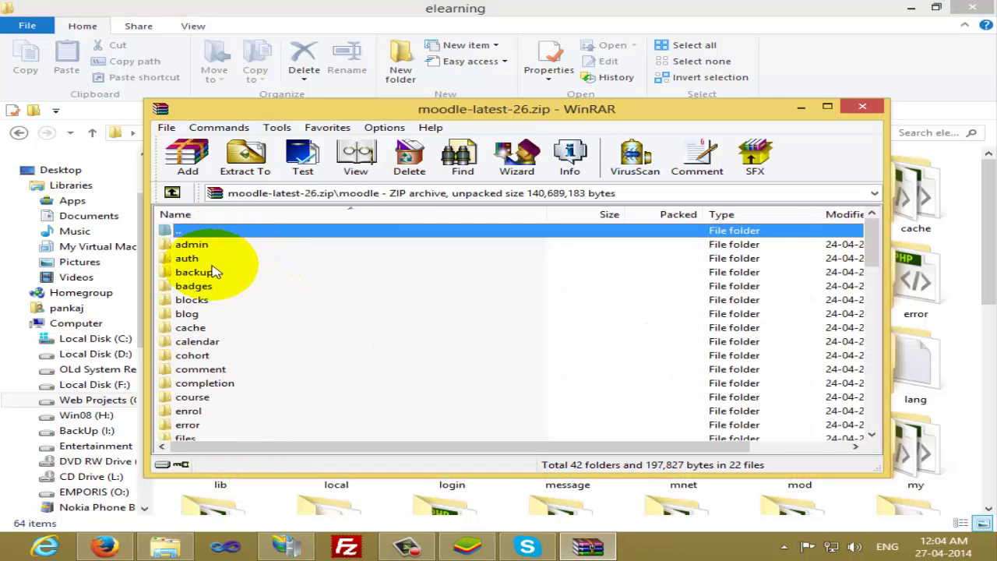
Close WinRAR and browse the local, filter and files folders in G:\elearning
{"action": "left_click", "coordinate": [304, 22]}
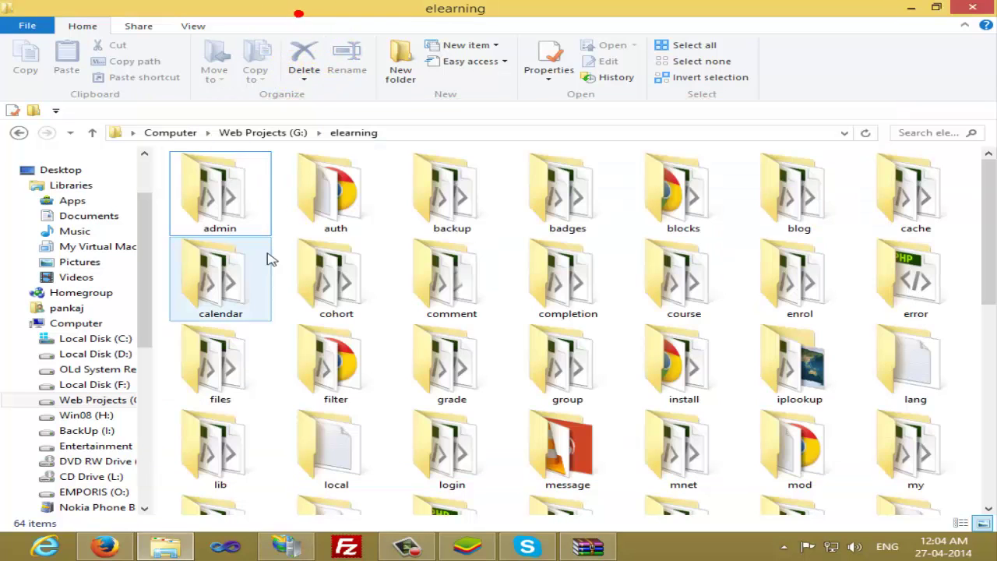
{"action": "scroll", "coordinate": [623, 405], "scroll_direction": "down", "scroll_amount": 5}
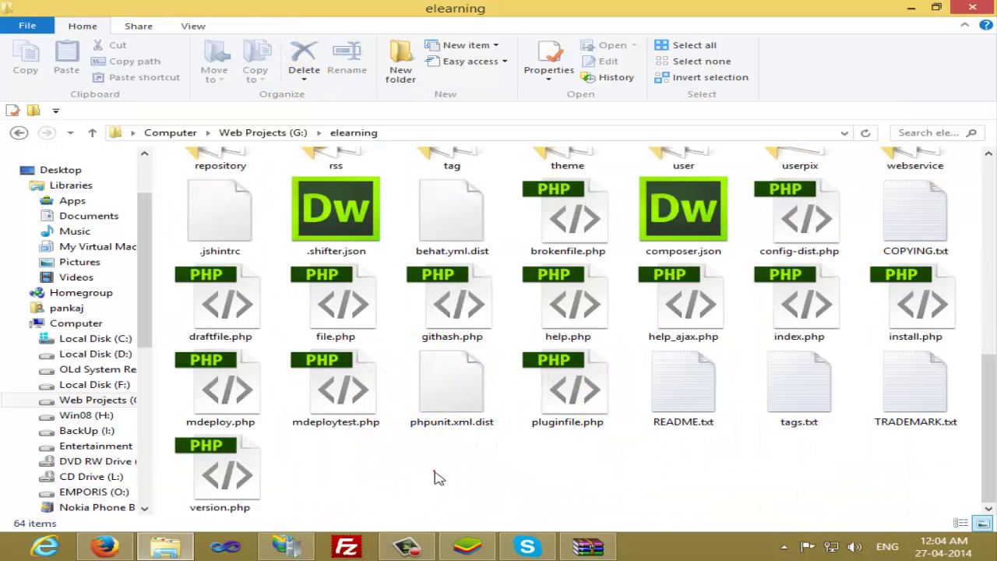
{"action": "scroll", "coordinate": [428, 478], "scroll_direction": "up", "scroll_amount": 10}
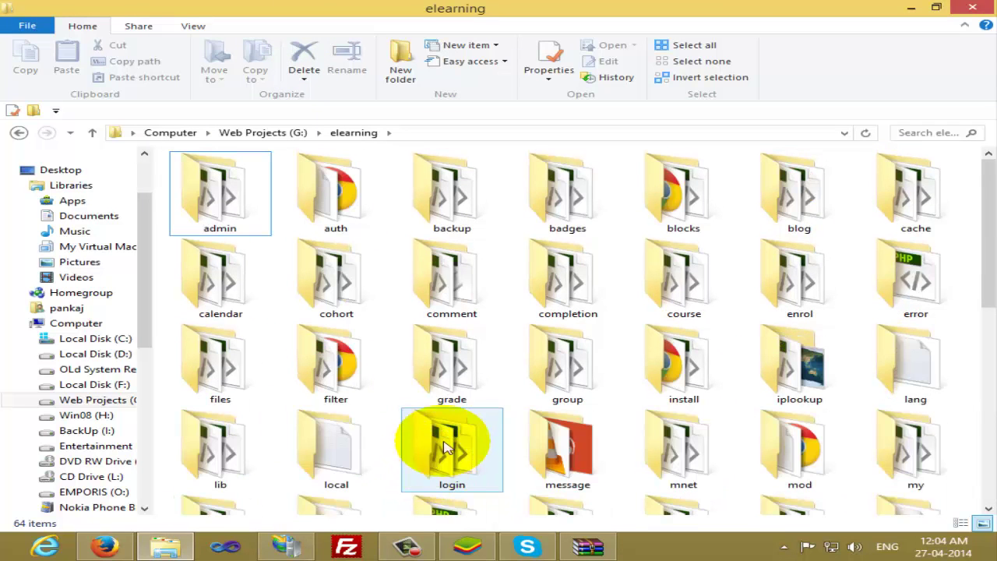
{"action": "left_click", "coordinate": [590, 547]}
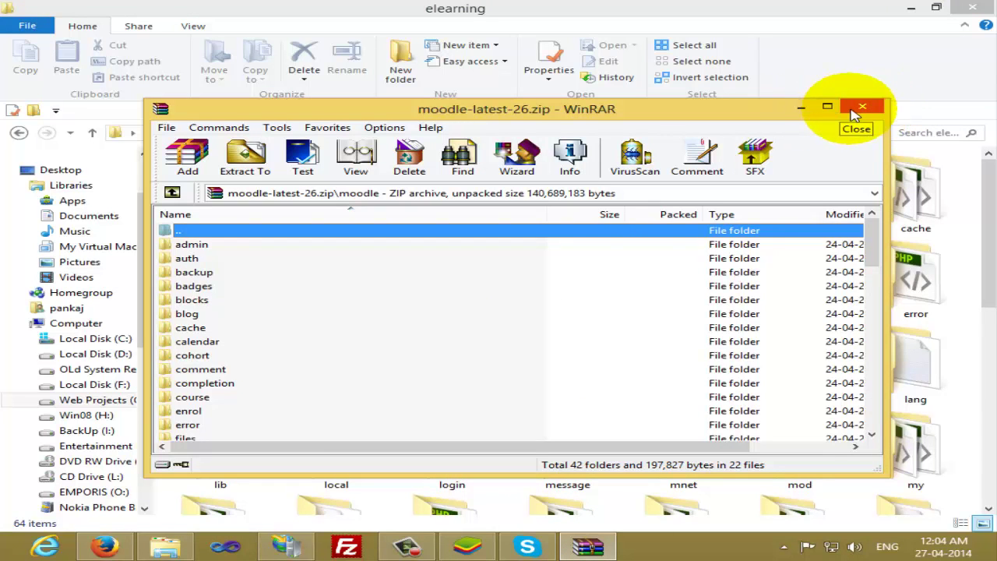
{"action": "left_click", "coordinate": [860, 109]}
{"action": "left_click", "coordinate": [328, 450]}
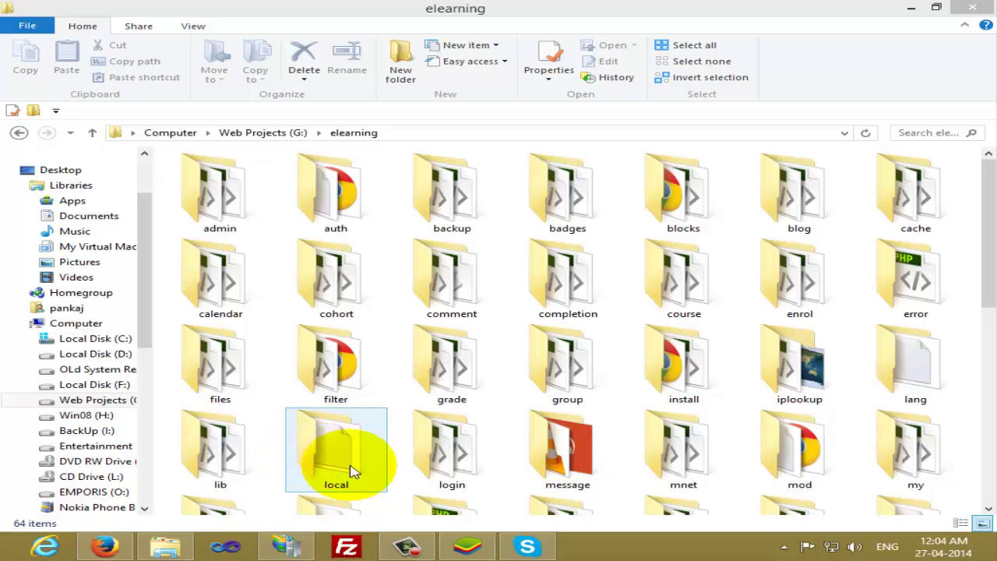
{"action": "key", "text": "Up"}
{"action": "left_click", "coordinate": [238, 350]}
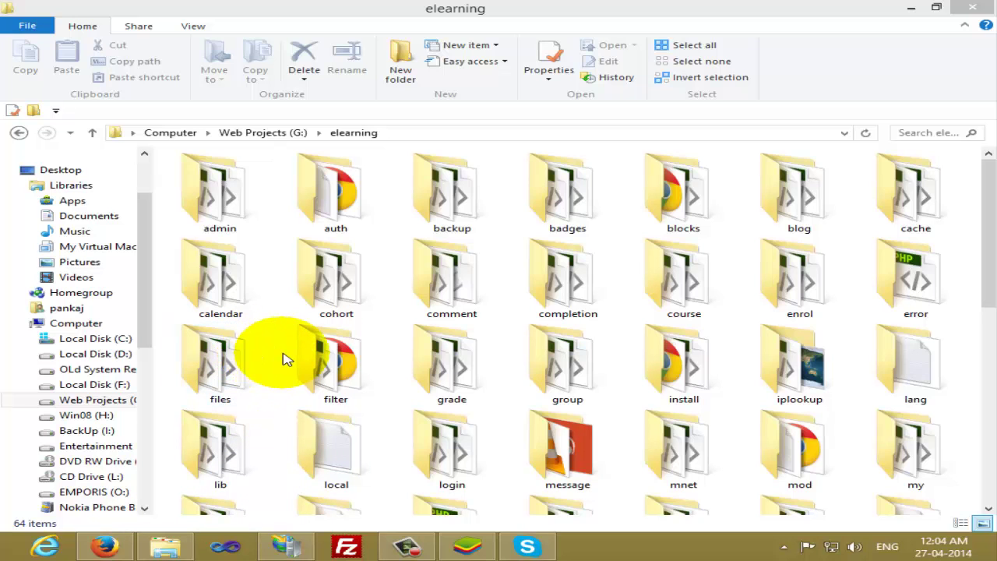
Add a new website from the Sites node in IIS Manager, naming it elarning
{"action": "left_click", "coordinate": [287, 548]}
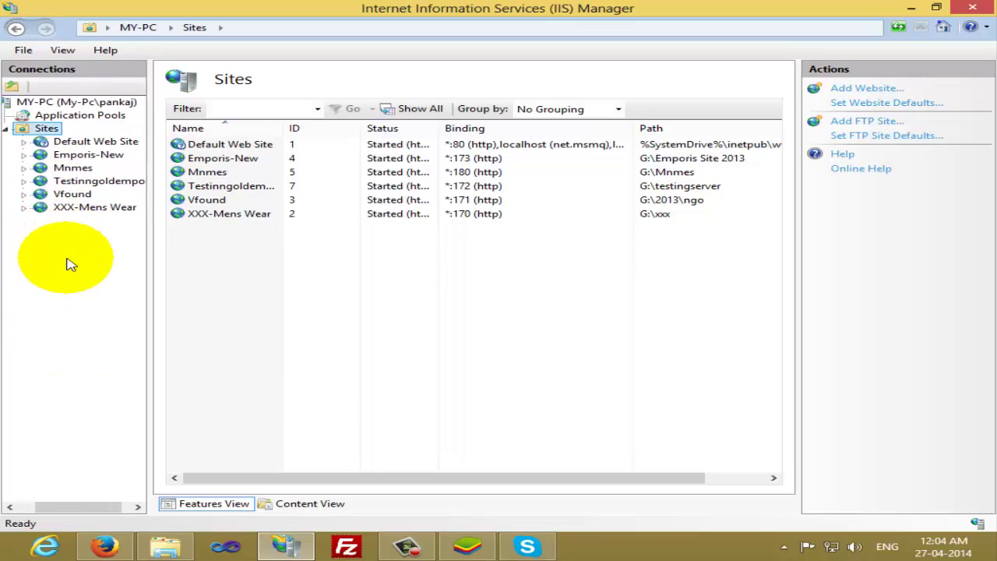
{"action": "right_click", "coordinate": [73, 131]}
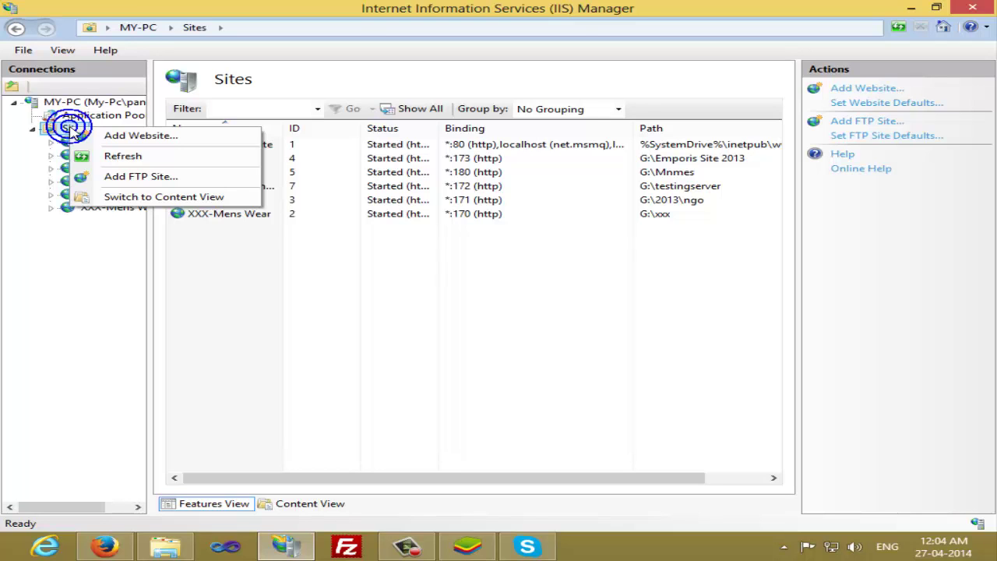
{"action": "left_click", "coordinate": [88, 136]}
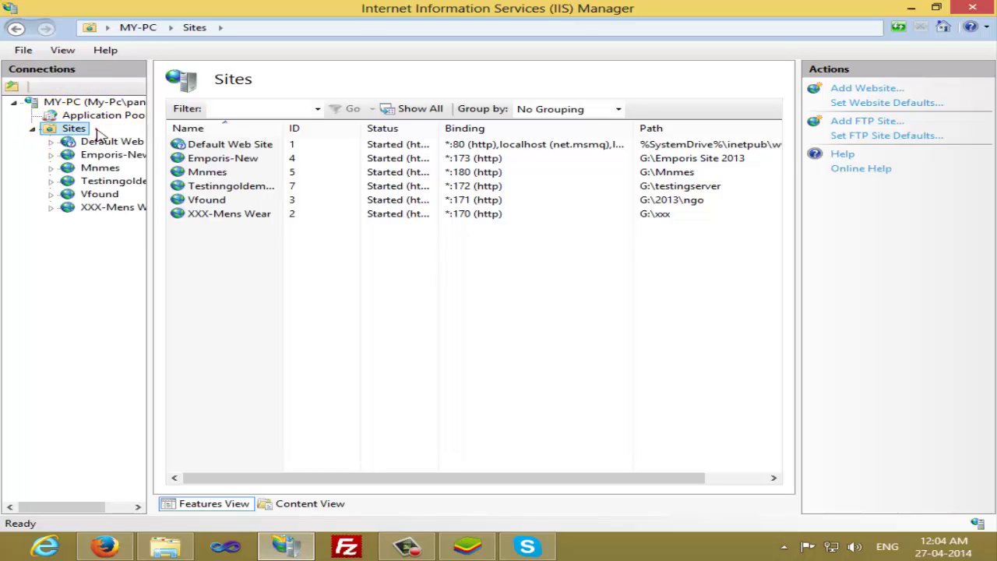
{"action": "left_click", "coordinate": [260, 113]}
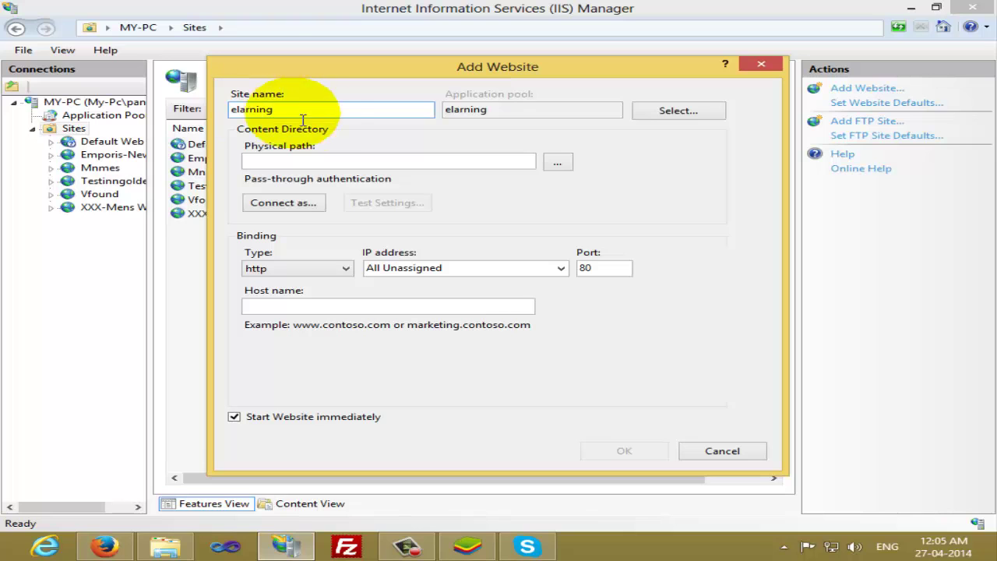
Browse Web Projects (G:) and set the site's physical path to G:\elearning
{"action": "left_click", "coordinate": [269, 161]}
{"action": "left_click", "coordinate": [561, 164]}
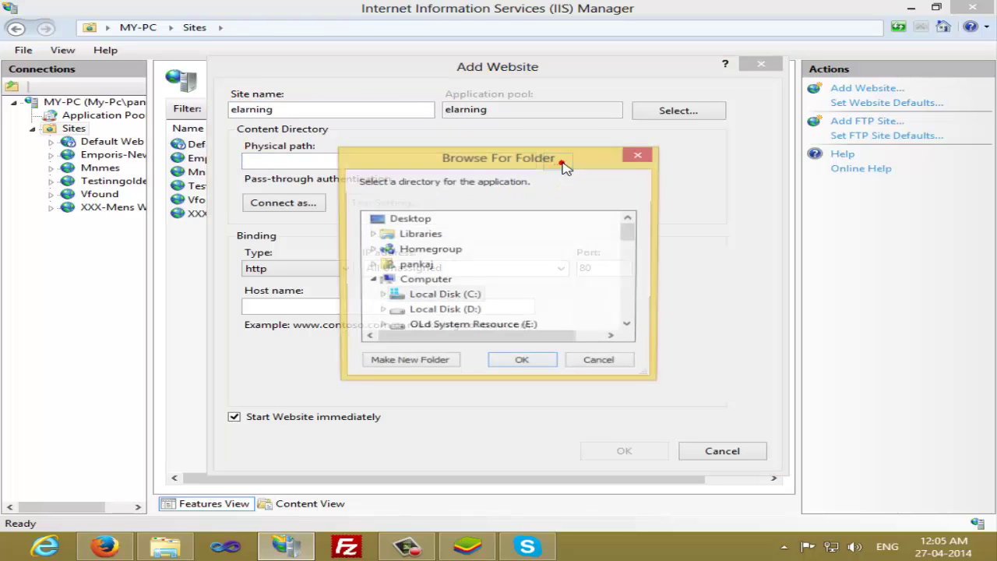
{"action": "left_click_drag", "start_coordinate": [463, 153], "coordinate": [409, 71]}
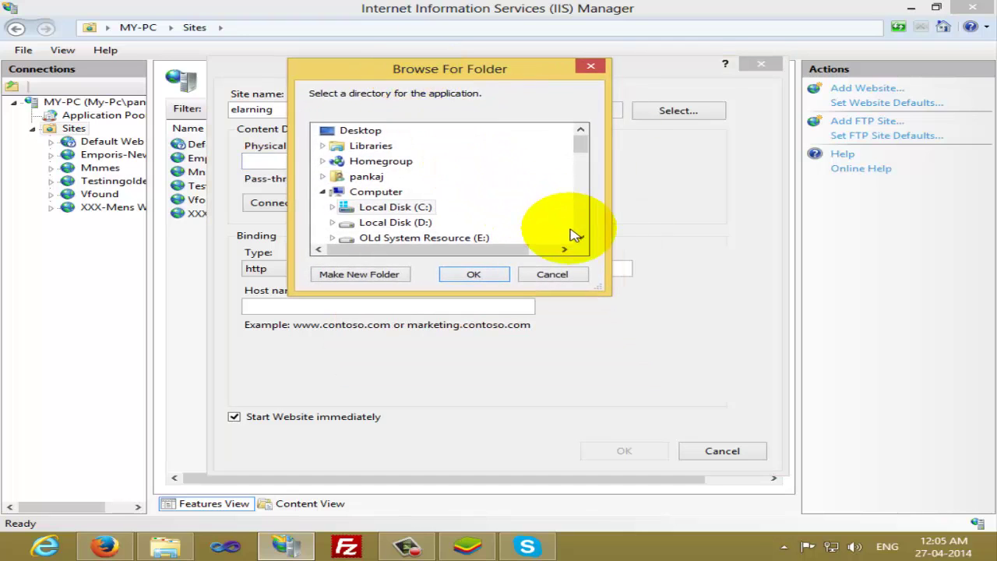
{"action": "scroll", "coordinate": [576, 233], "scroll_direction": "down", "scroll_amount": 2}
{"action": "left_click", "coordinate": [450, 209]}
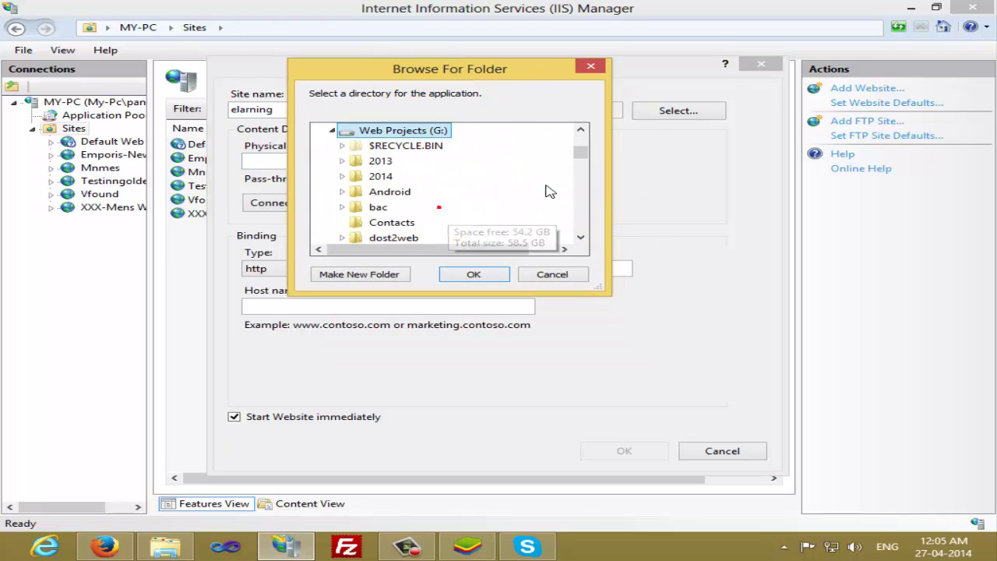
{"action": "scroll", "coordinate": [579, 160], "scroll_direction": "down", "scroll_amount": 3}
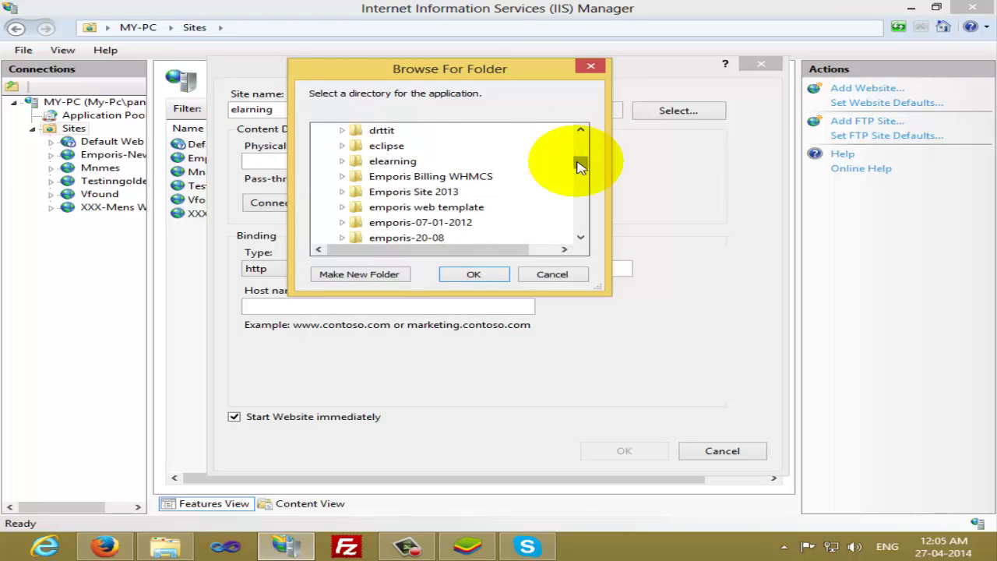
{"action": "key", "text": "e"}
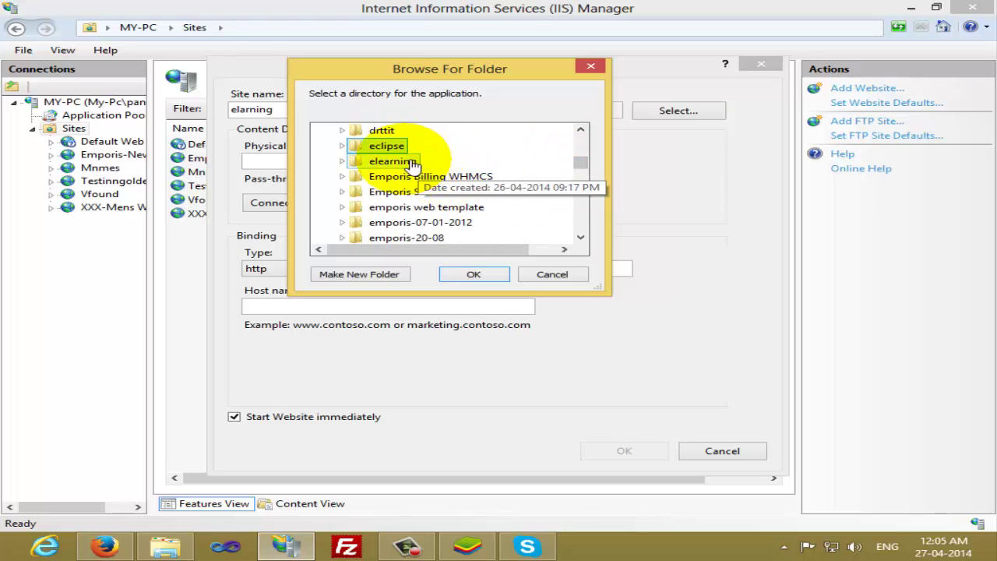
{"action": "left_click", "coordinate": [396, 161]}
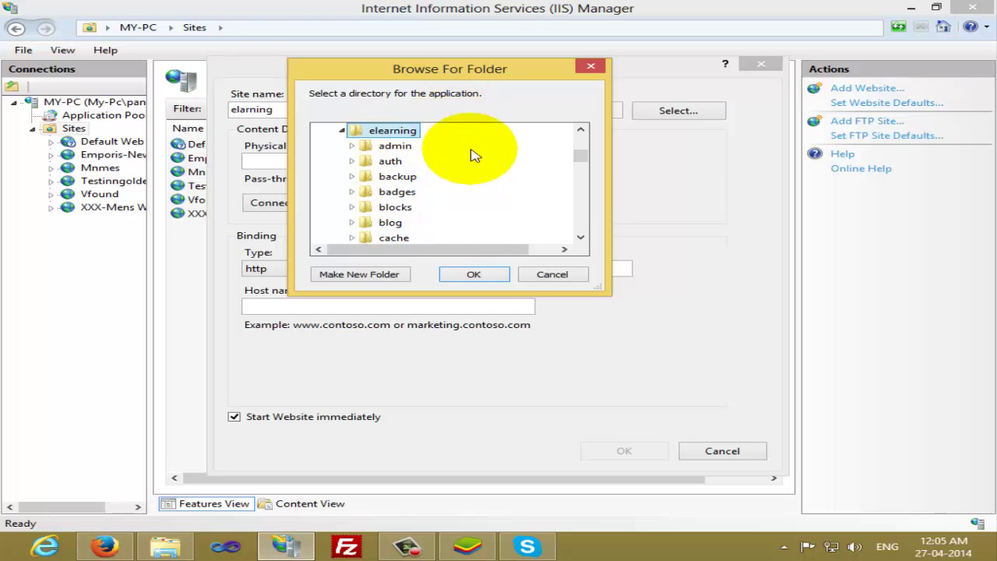
{"action": "left_click", "coordinate": [474, 276]}
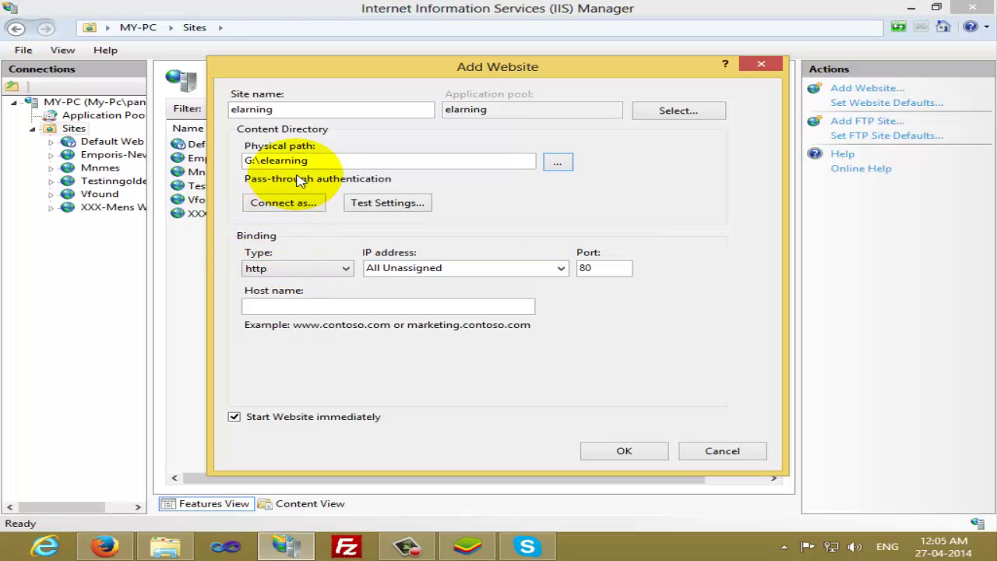
Change the site's port from 80 to 174 and test the connection settings
{"action": "double_click", "coordinate": [597, 269]}
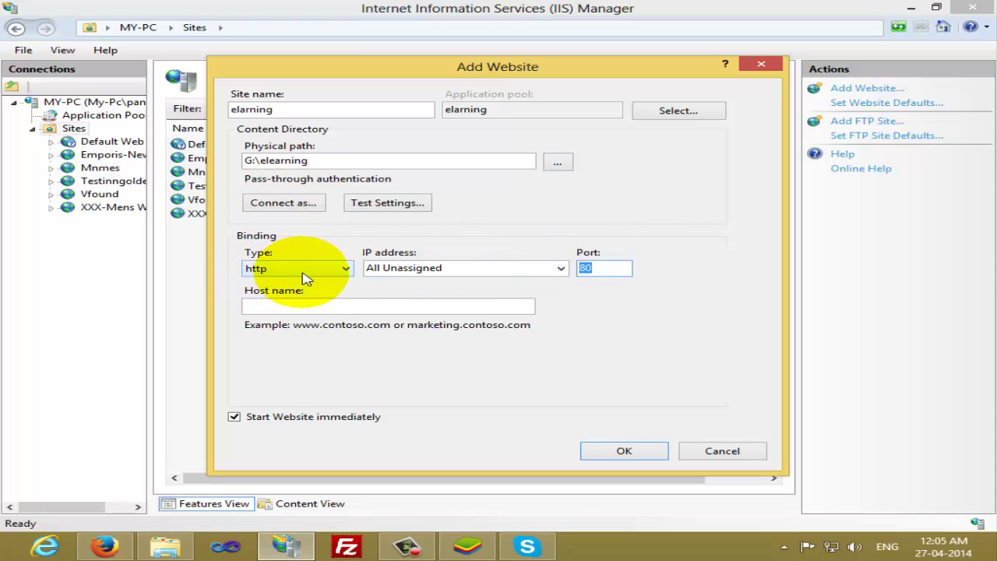
{"action": "left_click", "coordinate": [621, 275]}
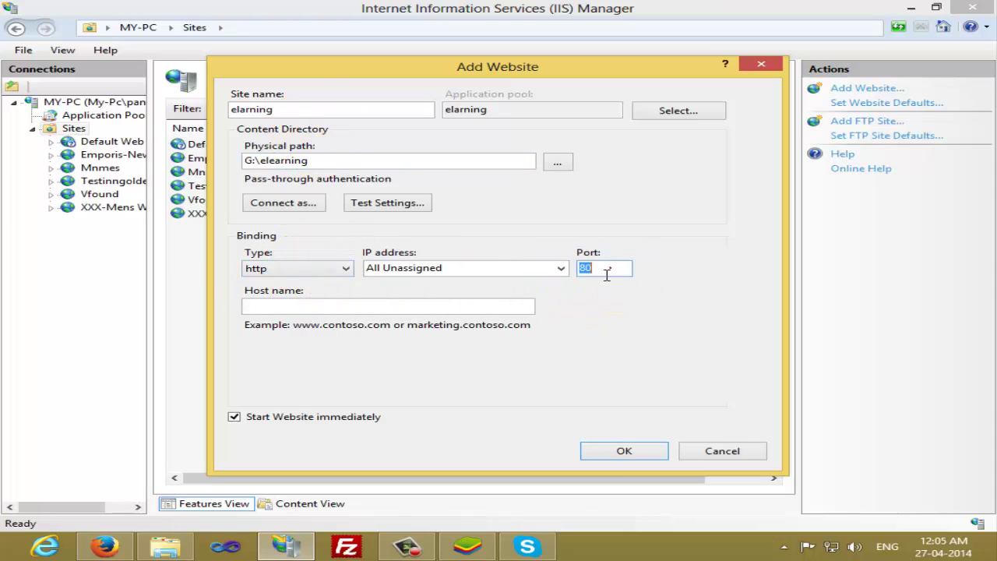
{"action": "type", "text": "174"}
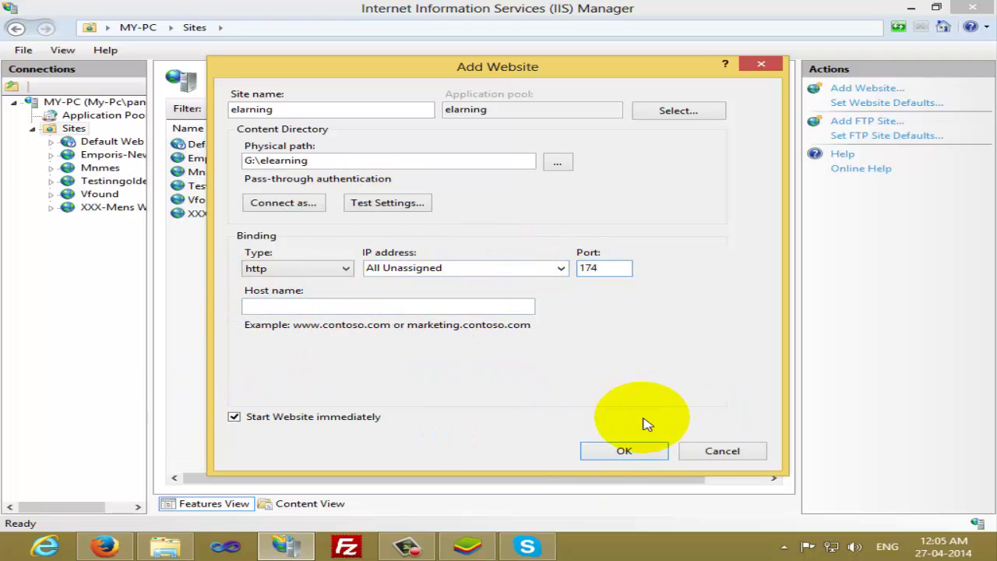
{"action": "left_click", "coordinate": [392, 205]}
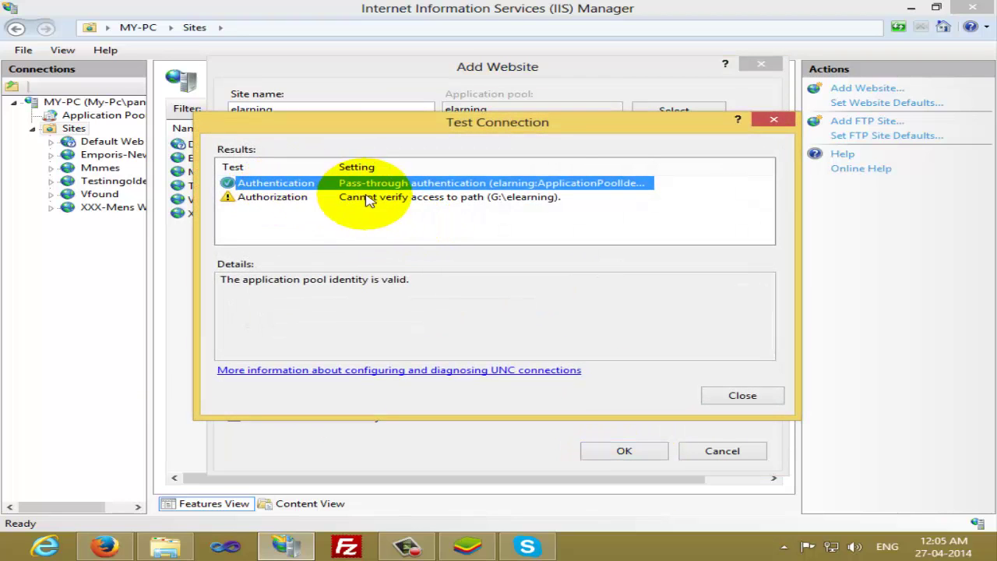
Finish creating the elearning site and browse it via Manage Website > Browse
{"action": "left_click", "coordinate": [736, 397]}
{"action": "left_click", "coordinate": [628, 452]}
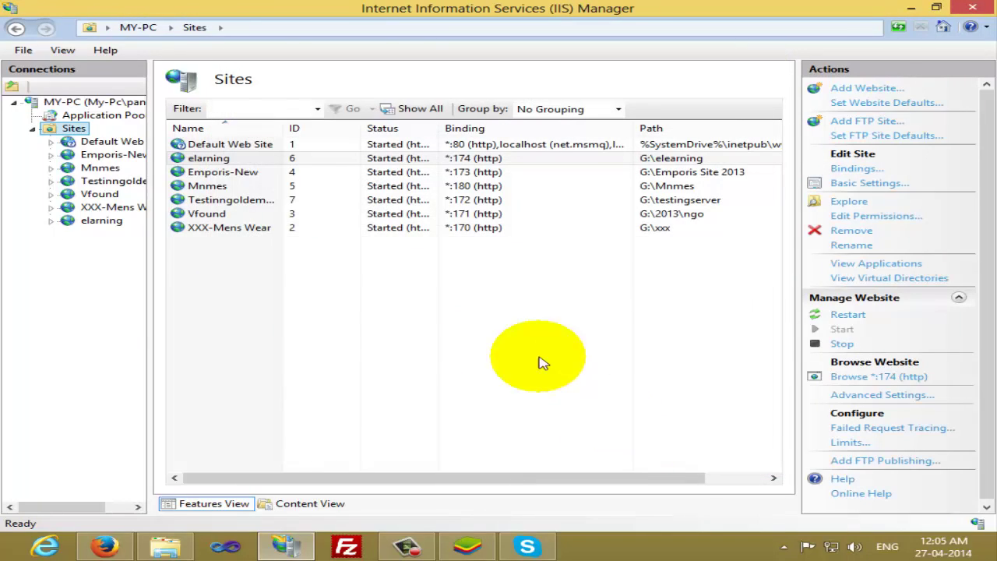
{"action": "left_click", "coordinate": [100, 223]}
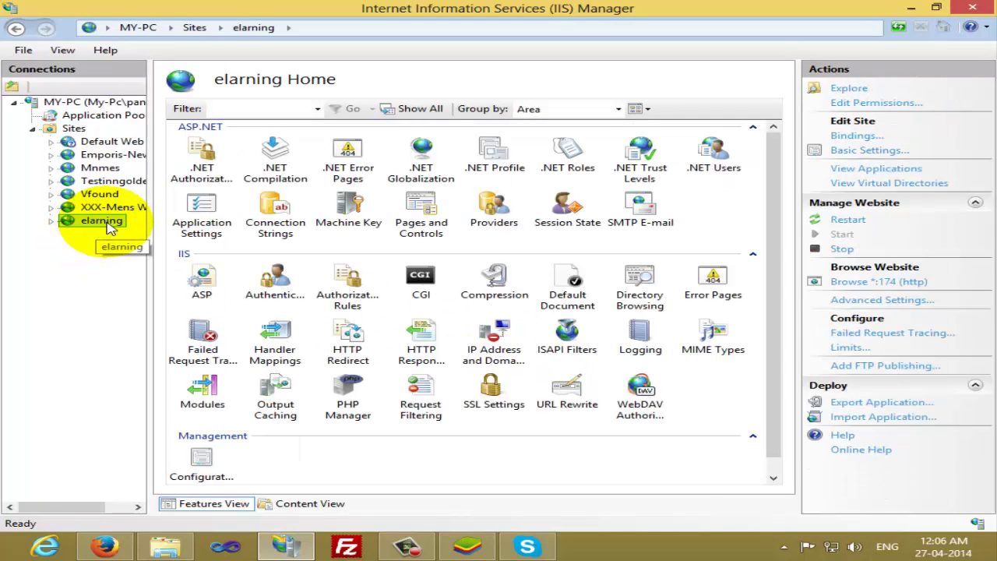
{"action": "right_click", "coordinate": [109, 224]}
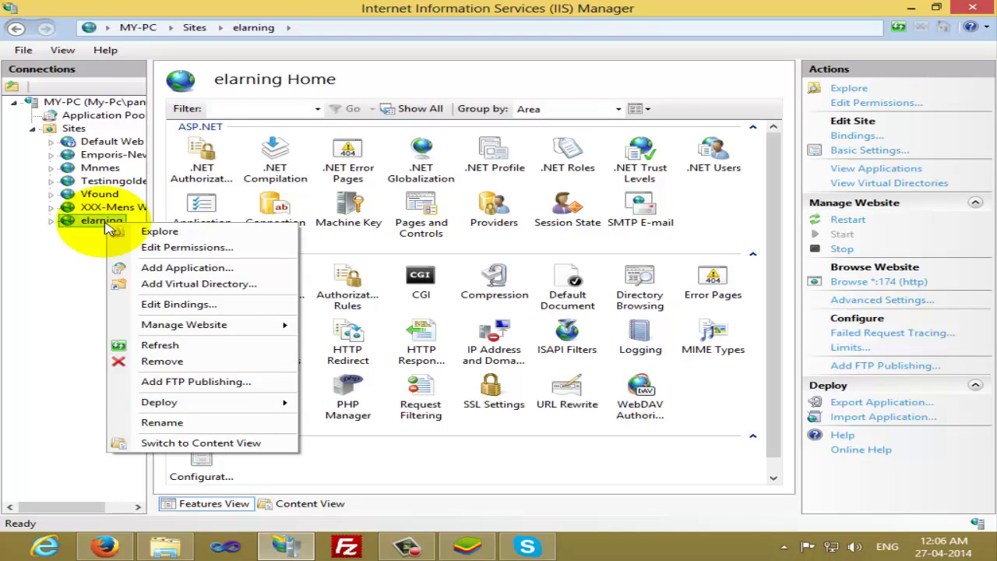
{"action": "mouse_move", "coordinate": [201, 332]}
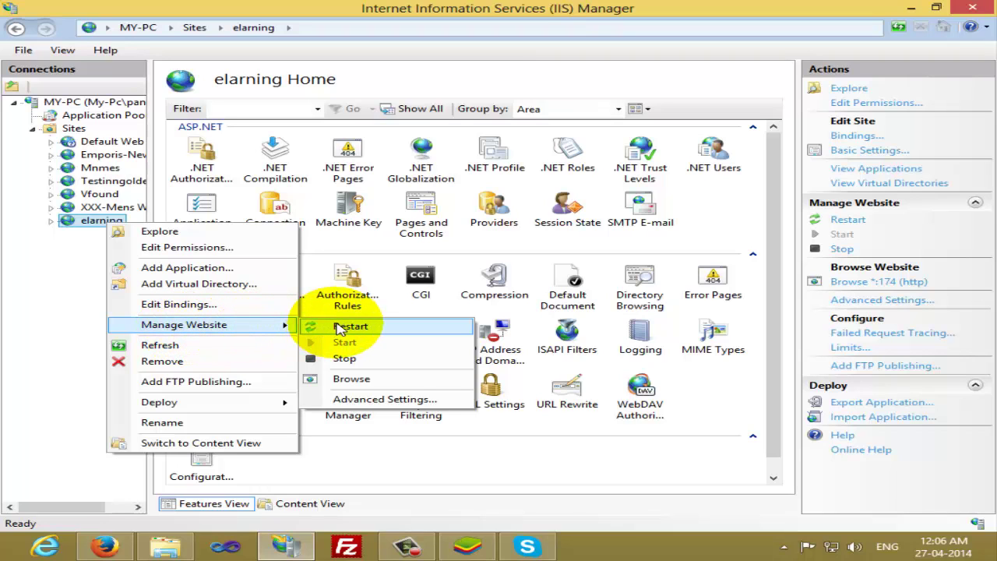
{"action": "left_click", "coordinate": [358, 380]}
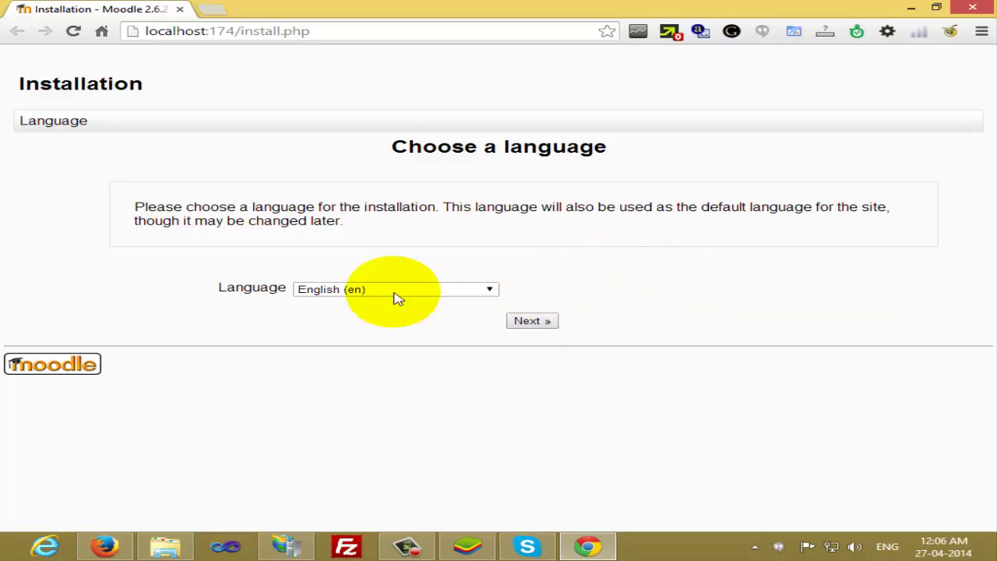
Choose English (en) as the Moodle installation language and continue
{"action": "left_click", "coordinate": [340, 292]}
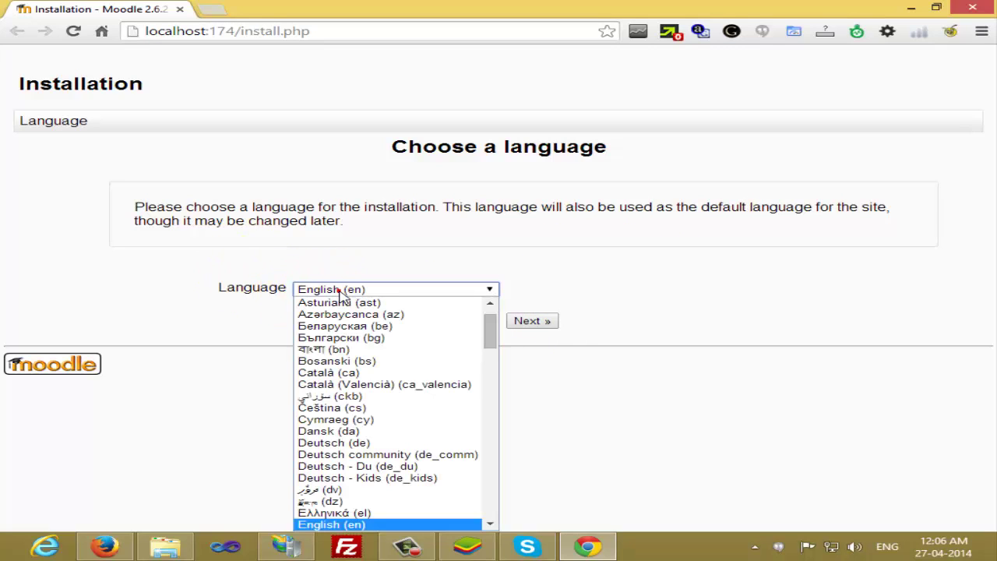
{"action": "key", "text": "h"}
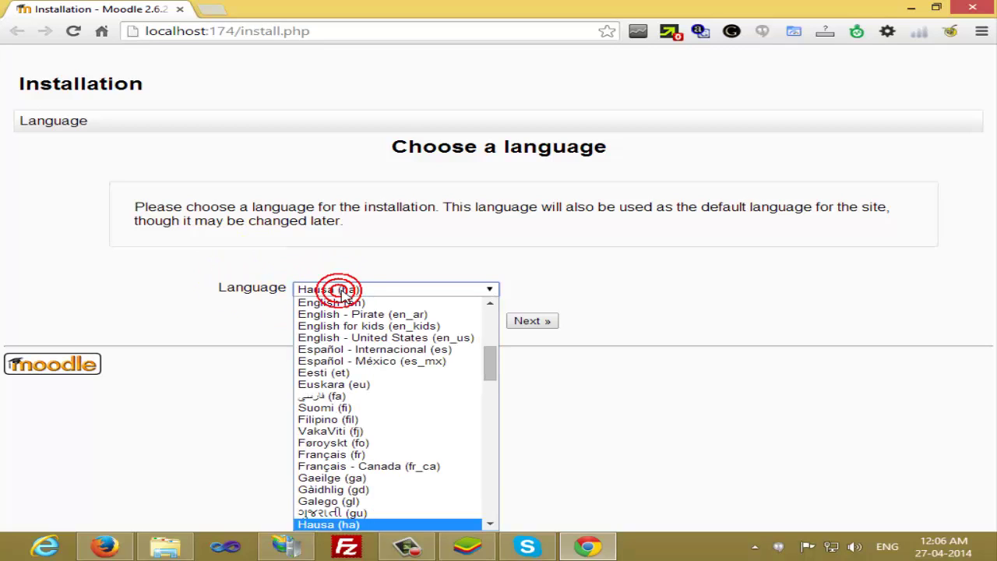
{"action": "key", "text": "h"}
{"action": "key", "text": "h"}
{"action": "key", "text": "h"}
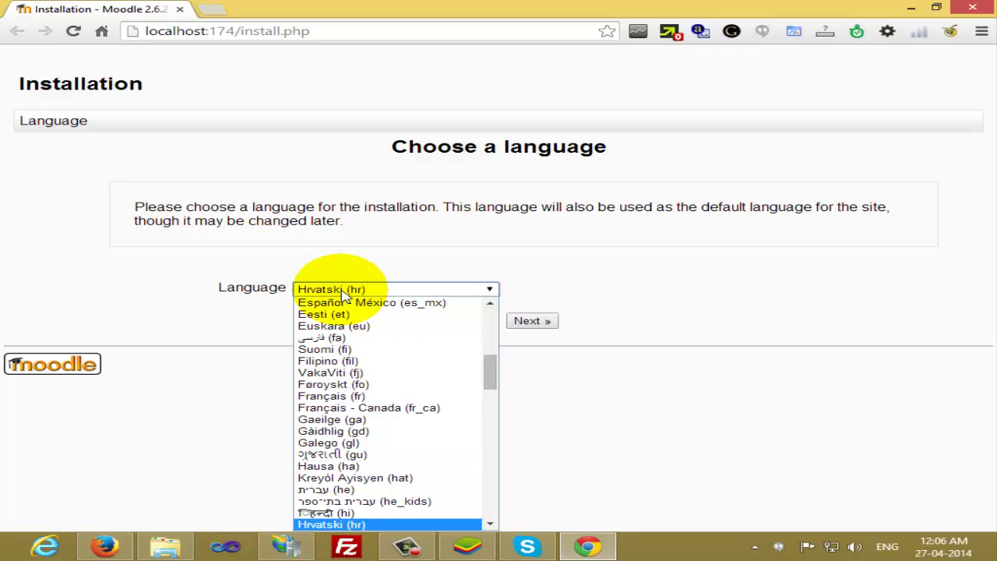
{"action": "key", "text": "e"}
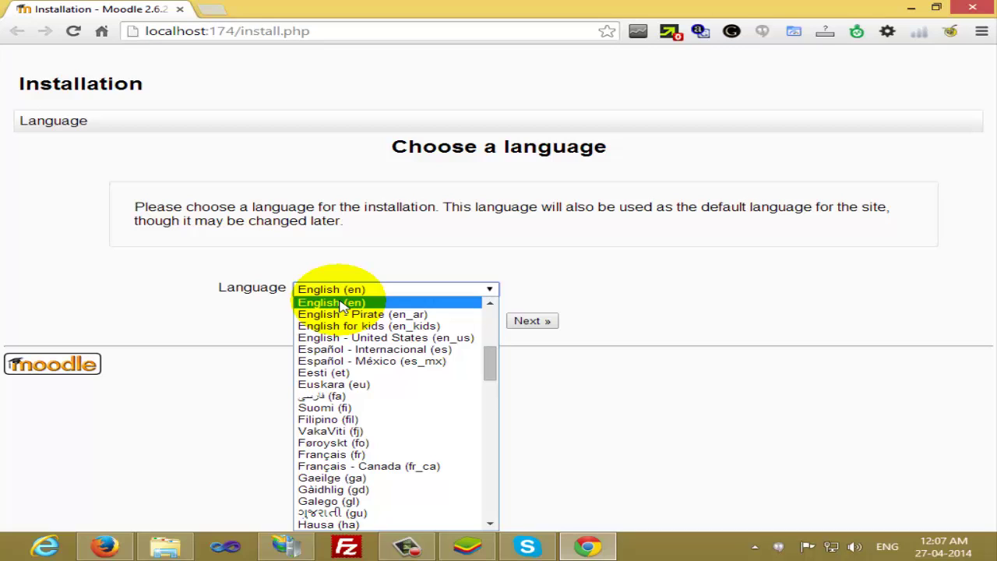
{"action": "left_click", "coordinate": [340, 303]}
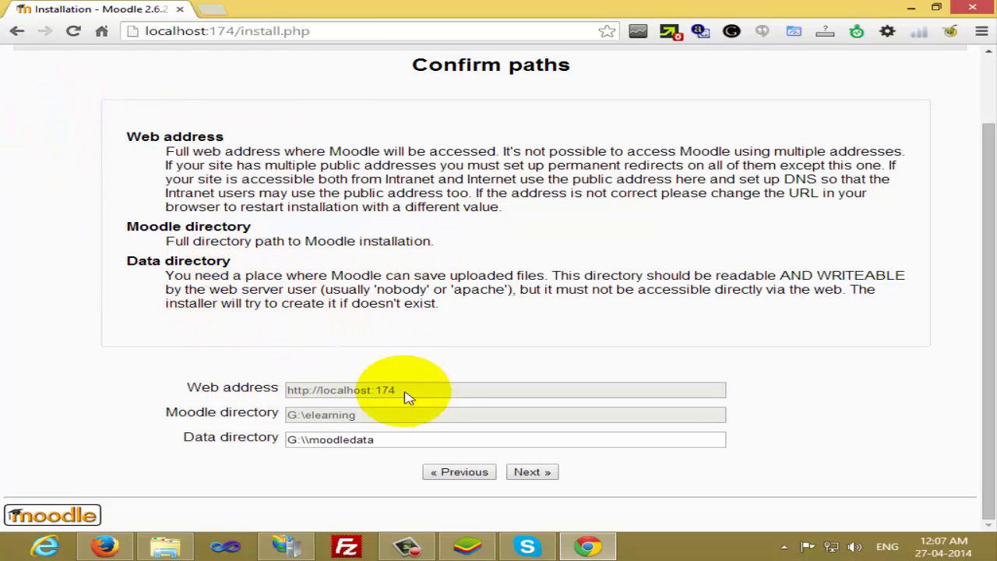
Accept the confirmed paths and keep Improved MySQL (native/mysqli) as the database driver
{"action": "left_click", "coordinate": [536, 473]}
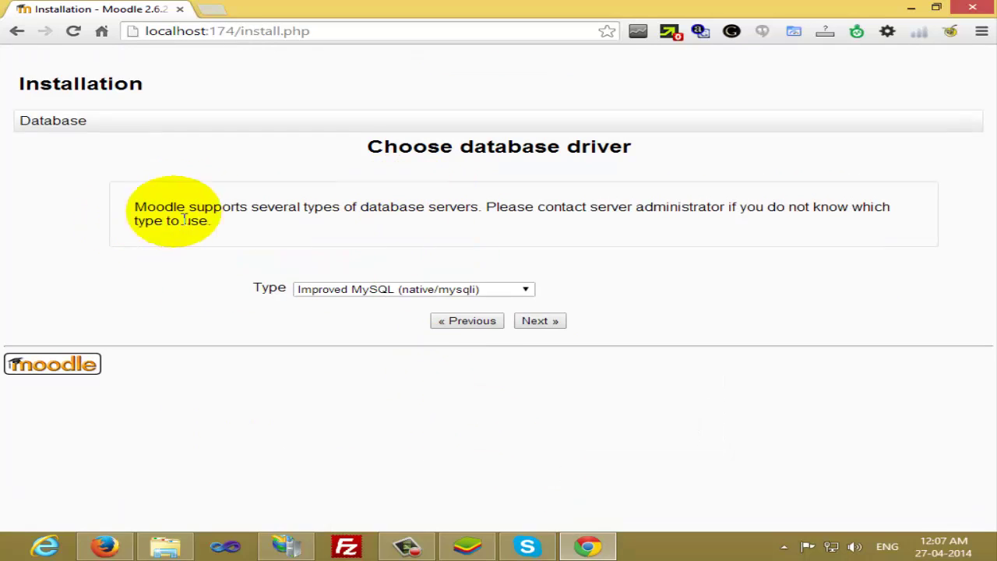
{"action": "left_click_drag", "start_coordinate": [367, 151], "coordinate": [643, 148]}
{"action": "left_click", "coordinate": [629, 161]}
{"action": "left_click", "coordinate": [380, 293]}
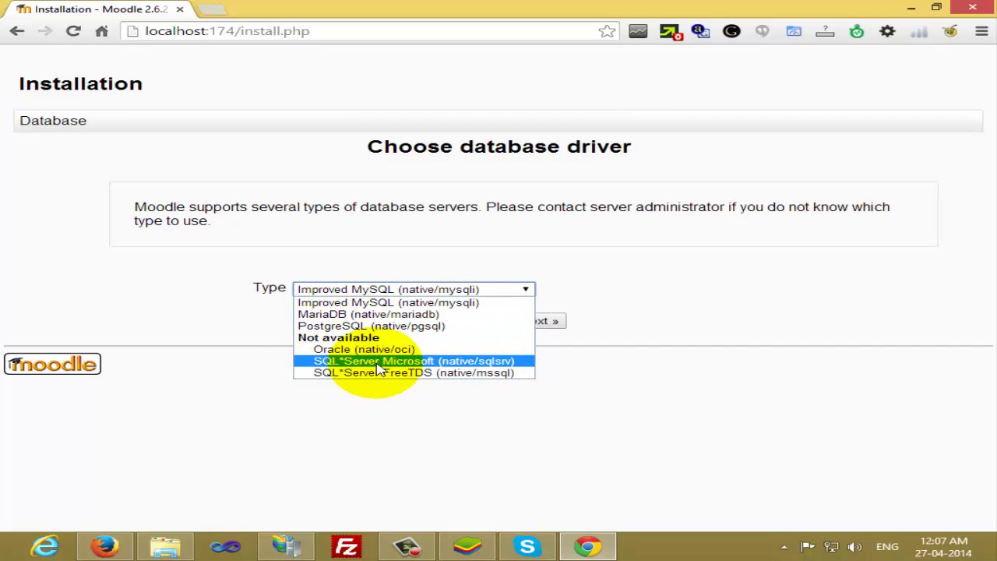
{"action": "left_click", "coordinate": [357, 306]}
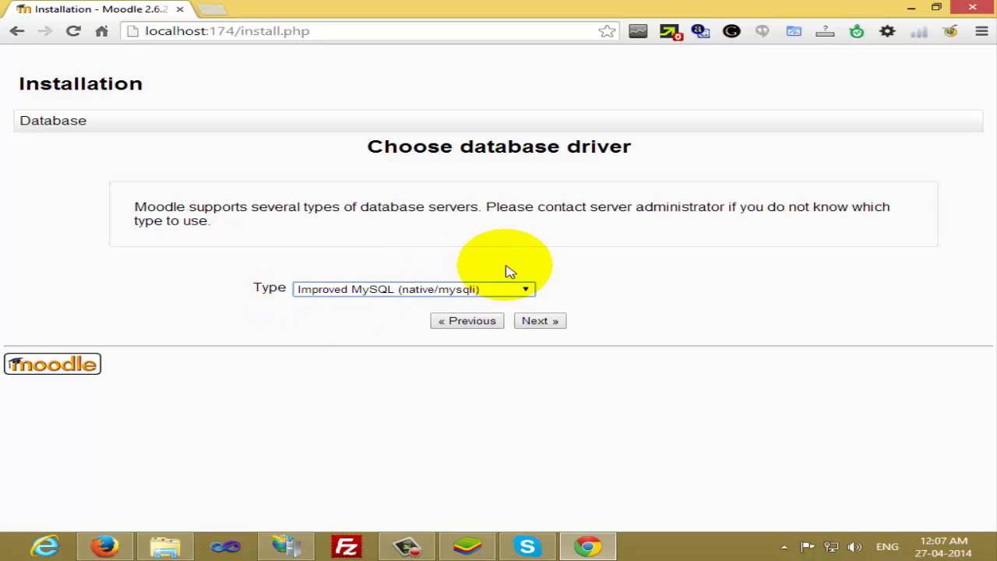
{"action": "left_click", "coordinate": [558, 323]}
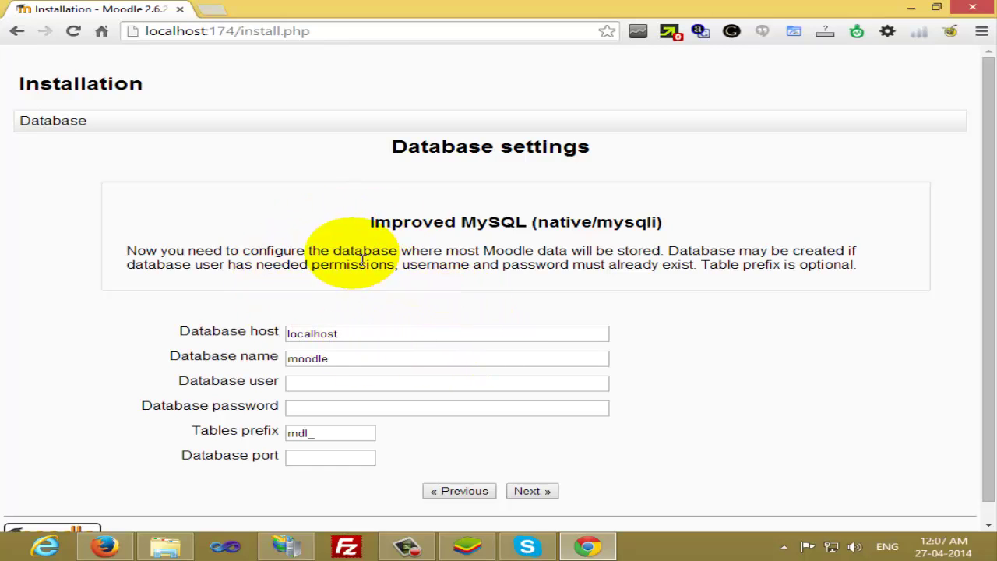
Review the database host, name moodle, user, password and mdl_ prefix fields
{"action": "left_click", "coordinate": [360, 335]}
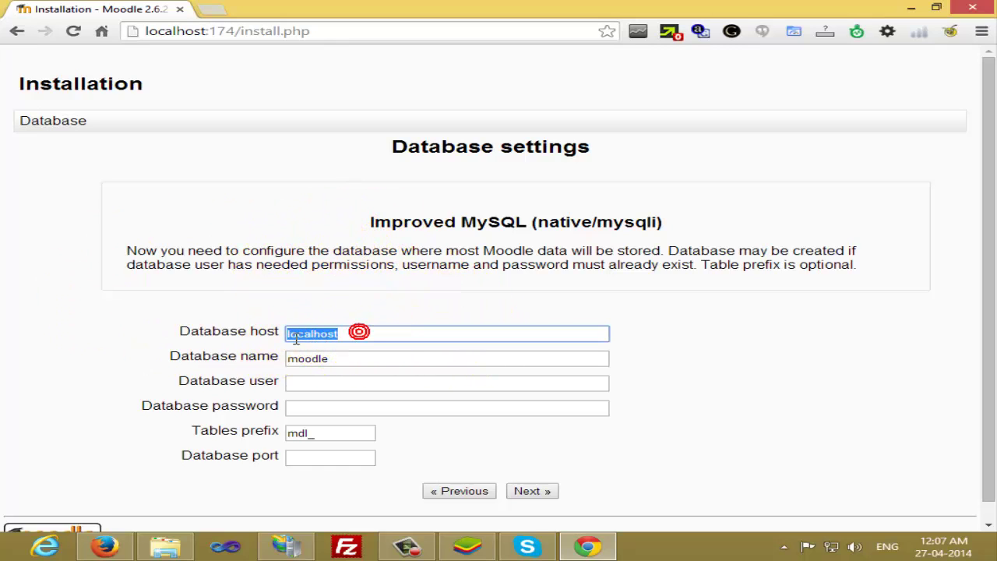
{"action": "left_click_drag", "start_coordinate": [343, 363], "coordinate": [304, 367]}
{"action": "left_click", "coordinate": [324, 383]}
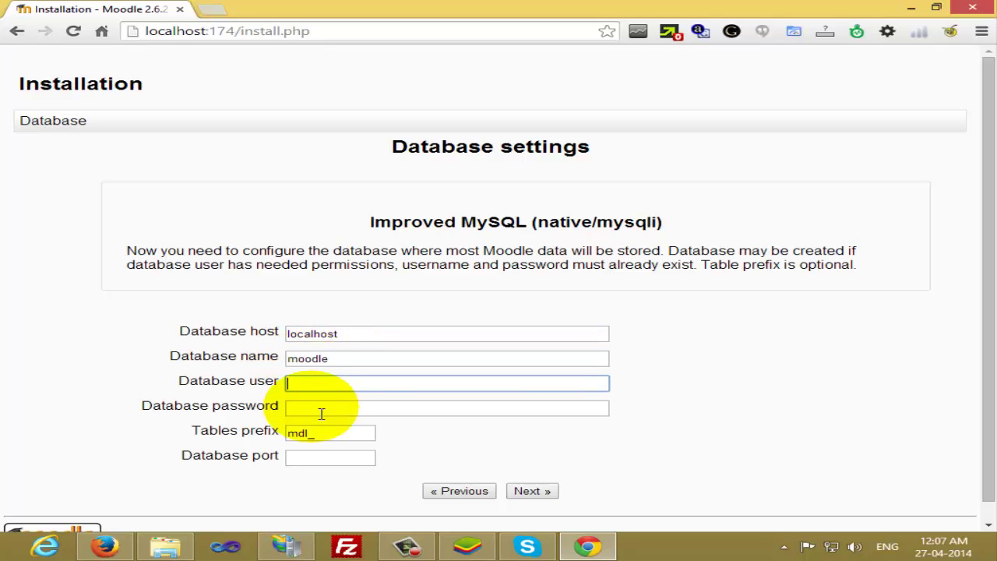
{"action": "left_click", "coordinate": [321, 413]}
{"action": "left_click", "coordinate": [321, 438]}
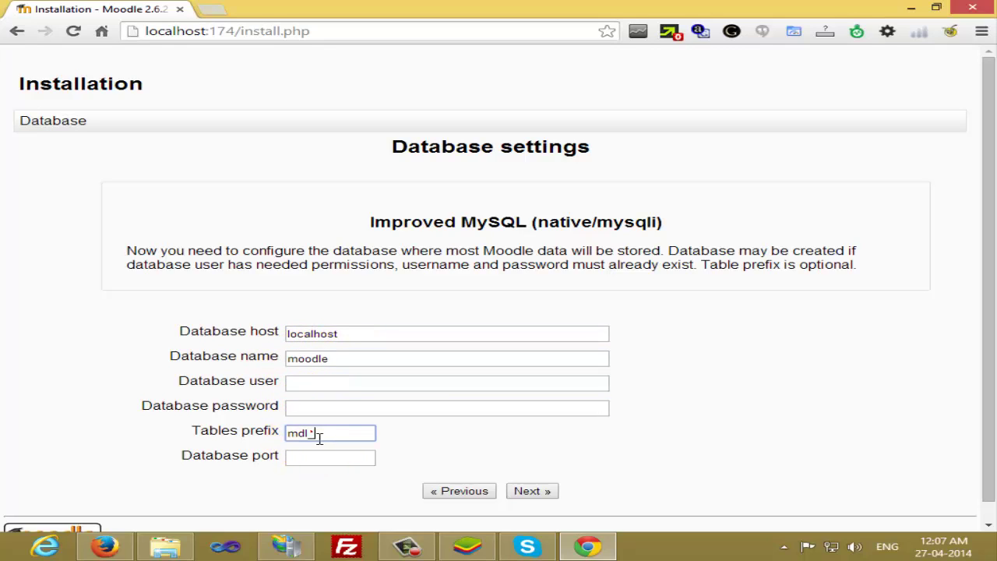
{"action": "left_click", "coordinate": [350, 435]}
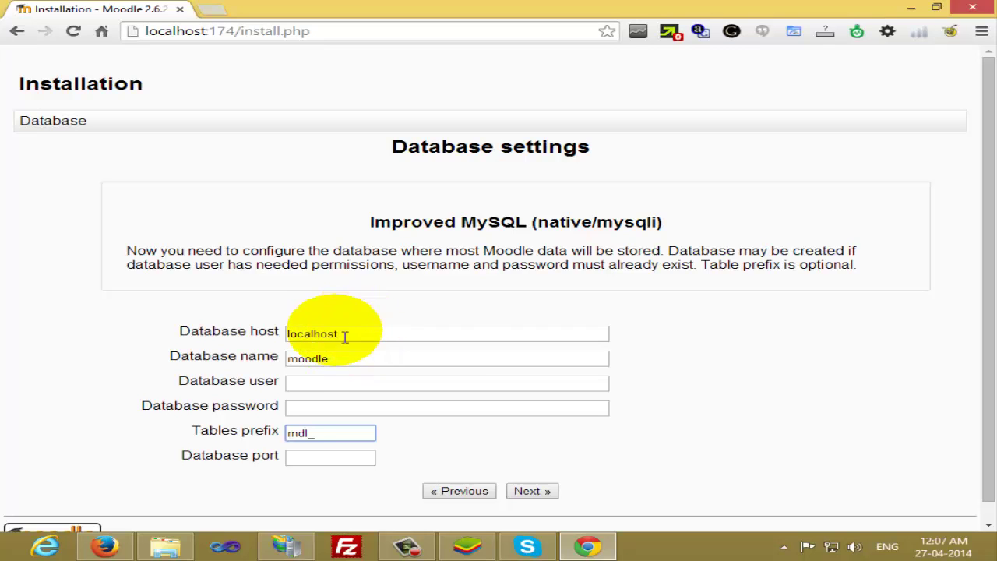
Search Windows apps for "mys" to list the MySQL tools
{"action": "mouse_move", "coordinate": [994, 3]}
{"action": "left_click", "coordinate": [965, 137]}
{"action": "left_click", "coordinate": [735, 100]}
{"action": "type", "text": "mys"}
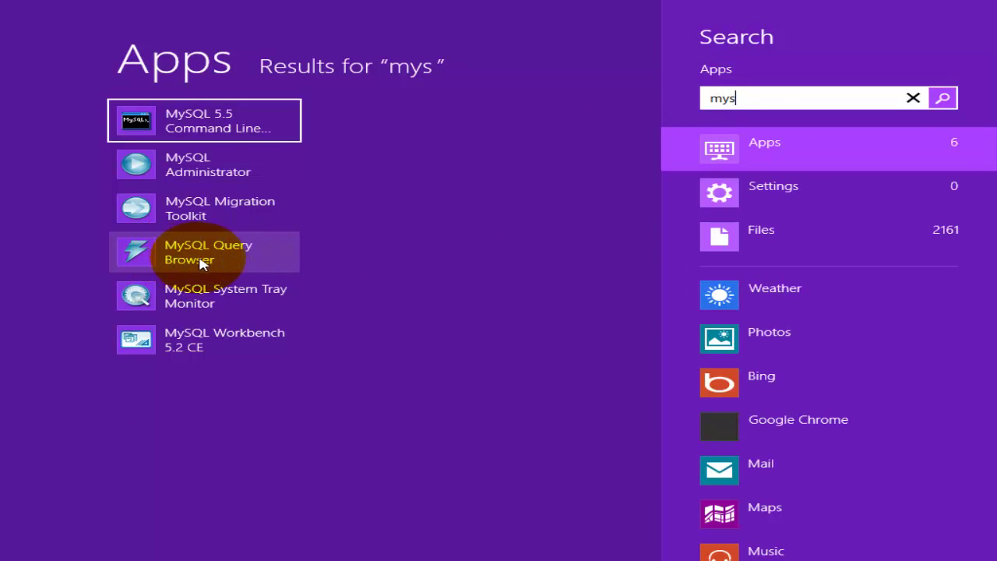
Launch MySQL Query Browser and connect to the local server as root with its password
{"action": "left_click", "coordinate": [217, 263]}
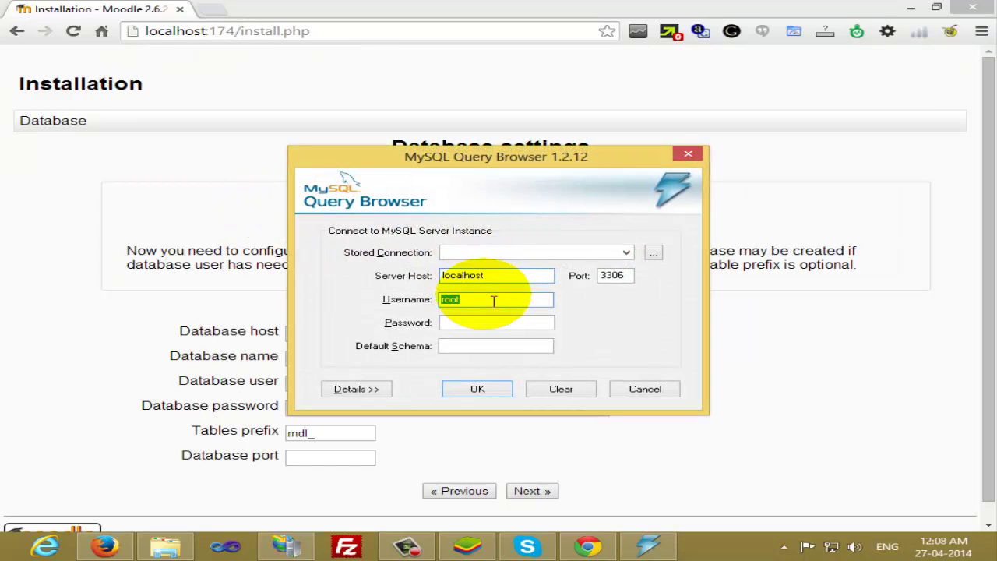
{"action": "left_click", "coordinate": [476, 327]}
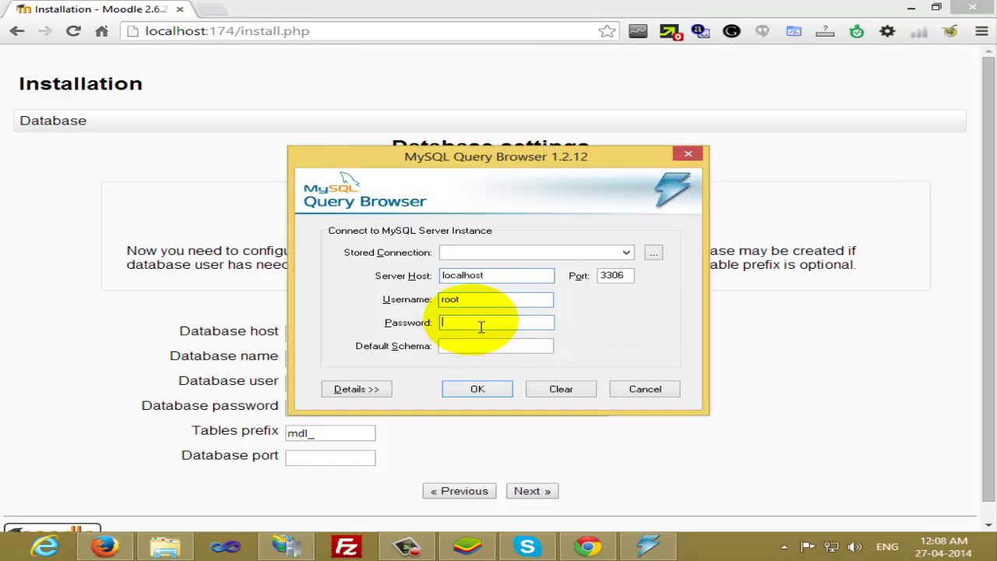
{"action": "type", "text": "***"}
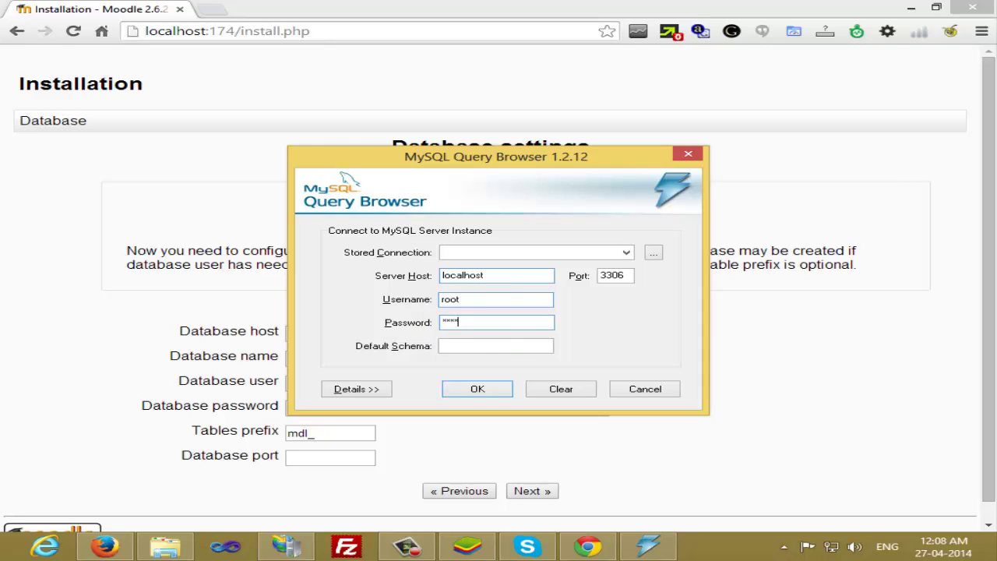
{"action": "type", "text": "*"}
{"action": "left_click", "coordinate": [476, 391]}
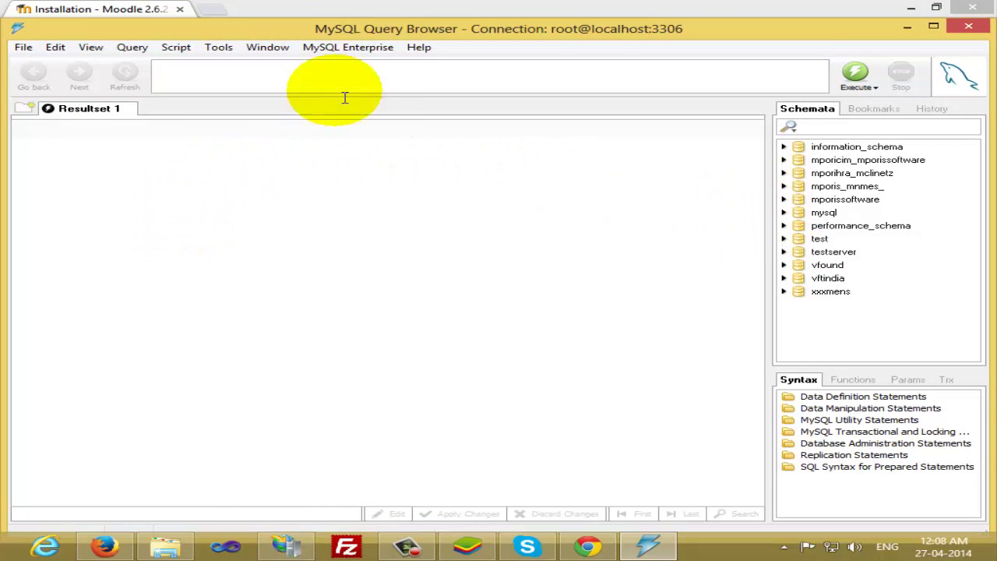
Maximize Query Browser and create a new schema named elearning from the Schemata panel
{"action": "double_click", "coordinate": [389, 29]}
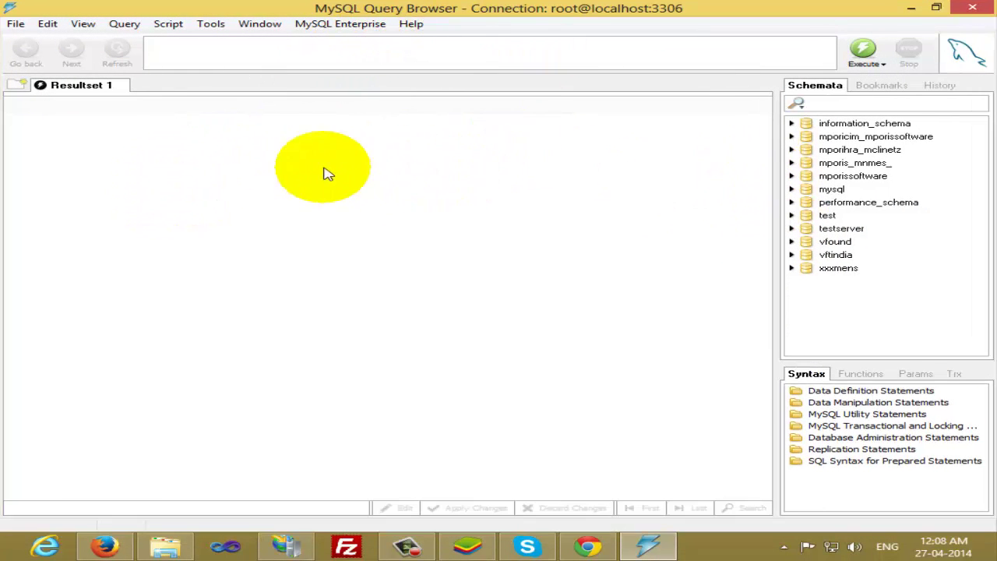
{"action": "right_click", "coordinate": [849, 300]}
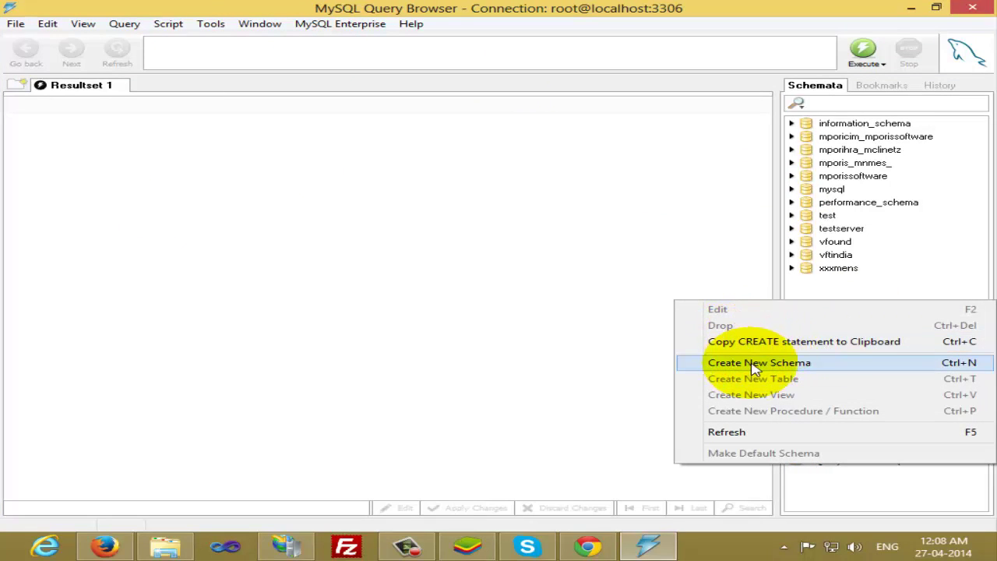
{"action": "left_click", "coordinate": [818, 371]}
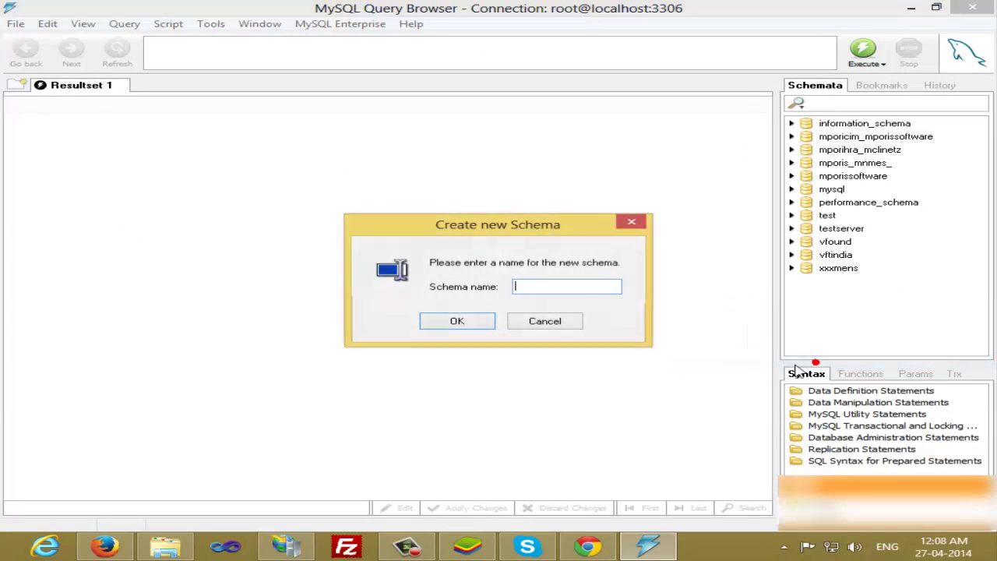
{"action": "left_click", "coordinate": [547, 290]}
{"action": "type", "text": "elea"}
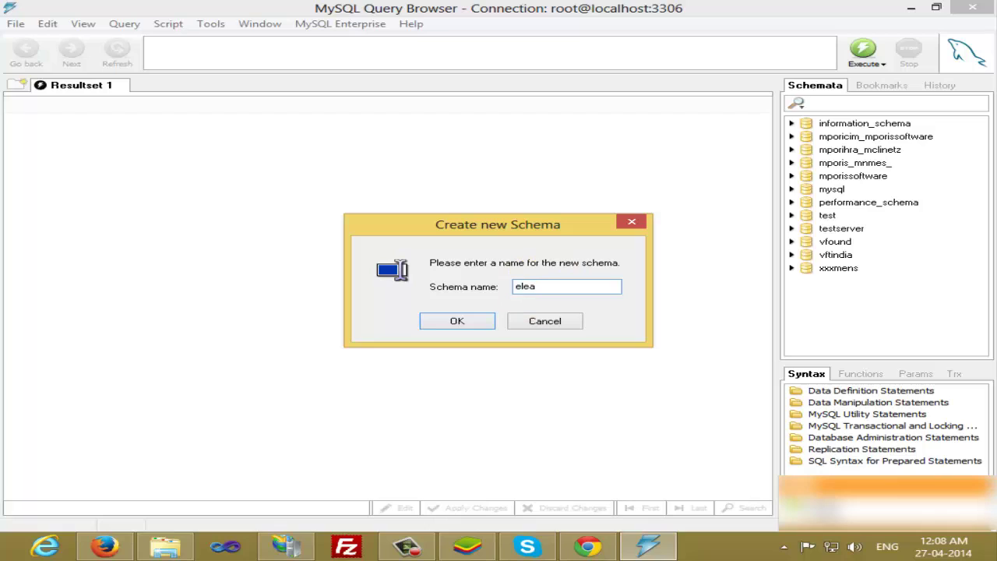
{"action": "left_click", "coordinate": [547, 289]}
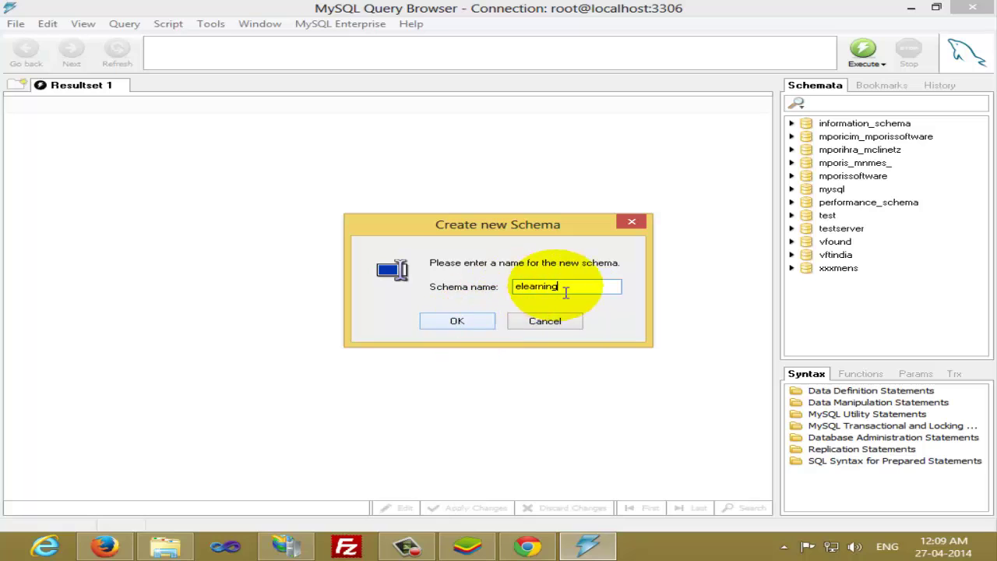
{"action": "left_click", "coordinate": [456, 322]}
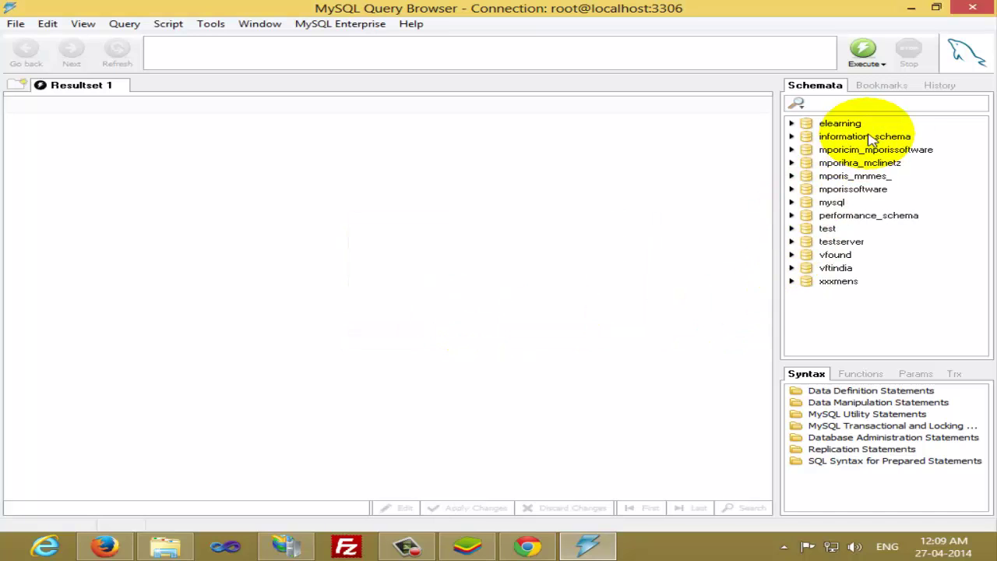
Expand and select the elearning schema to confirm it has no tables
{"action": "left_click", "coordinate": [836, 123]}
{"action": "left_click", "coordinate": [791, 123]}
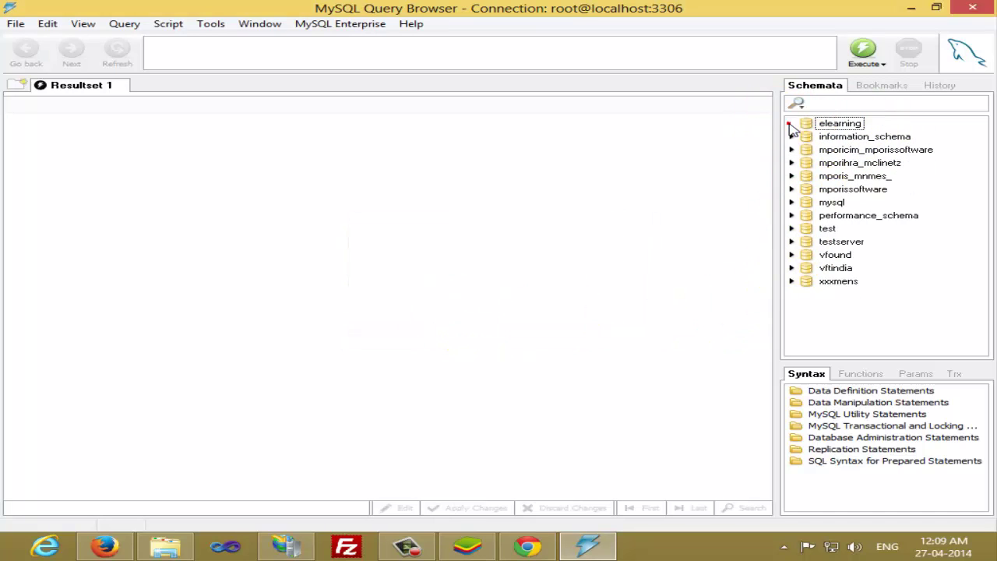
{"action": "left_click", "coordinate": [818, 124]}
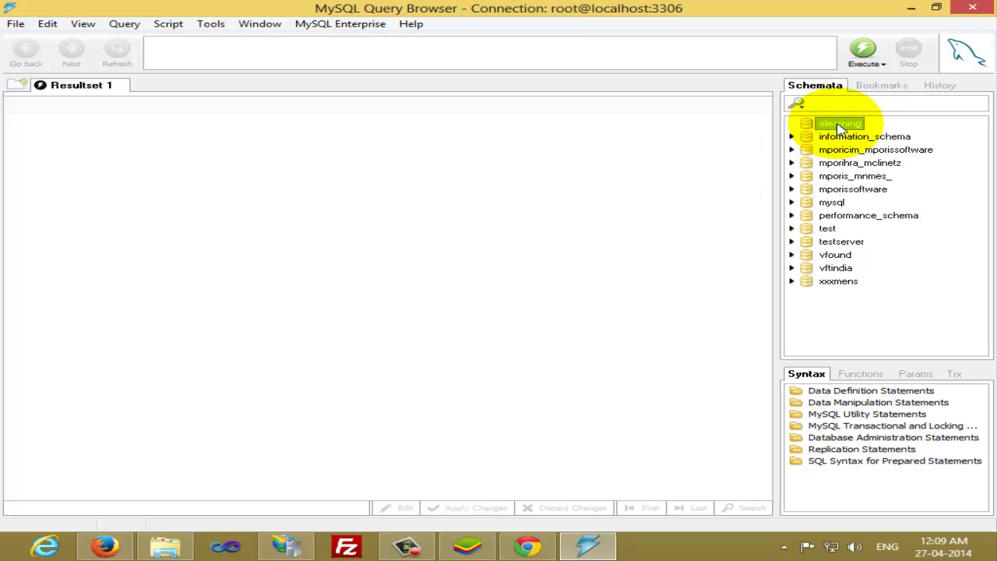
Bring up the Windows Search charm to look for MySQL programs
{"action": "mouse_move", "coordinate": [993, 3]}
{"action": "left_click", "coordinate": [960, 137]}
{"action": "left_click", "coordinate": [770, 98]}
Search 'my', launch MySQL 5.5 Command Line Client and focus its console
{"action": "type", "text": "my"}
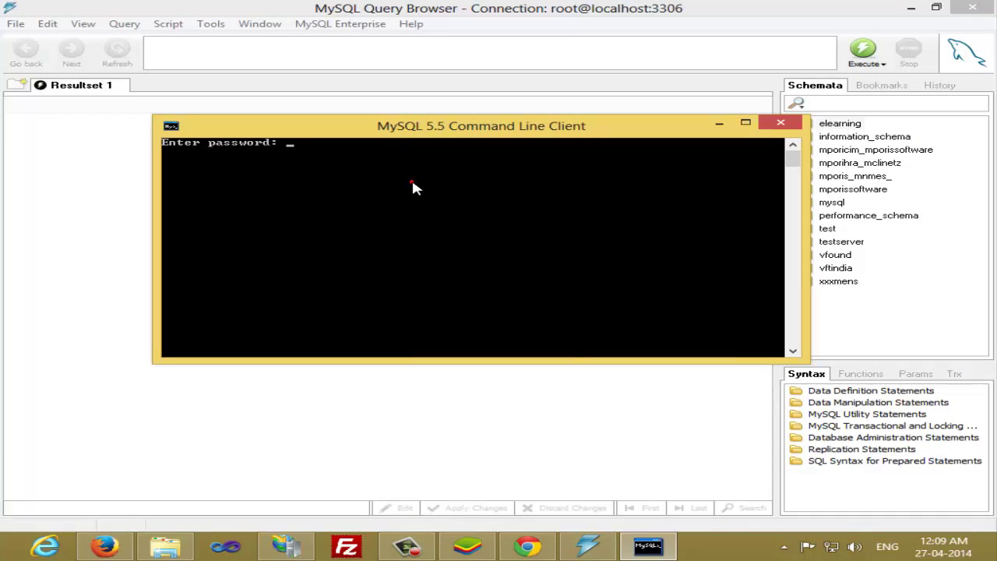
{"action": "left_click", "coordinate": [412, 183]}
Enter the root password in the console, then reselect elearning in Query Browser
{"action": "type", "text": "****"}
{"action": "key", "text": "Return"}
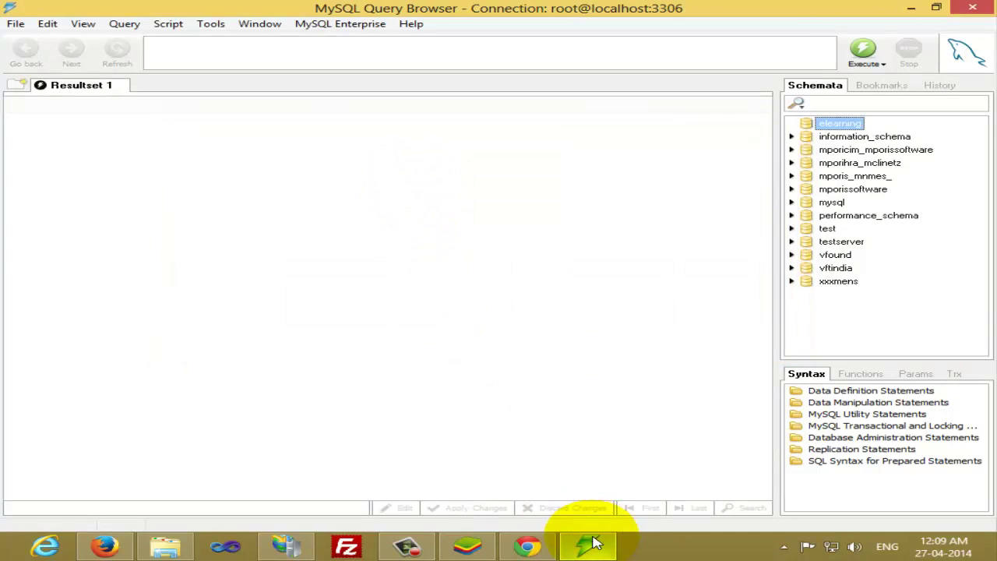
{"action": "mouse_move", "coordinate": [581, 550]}
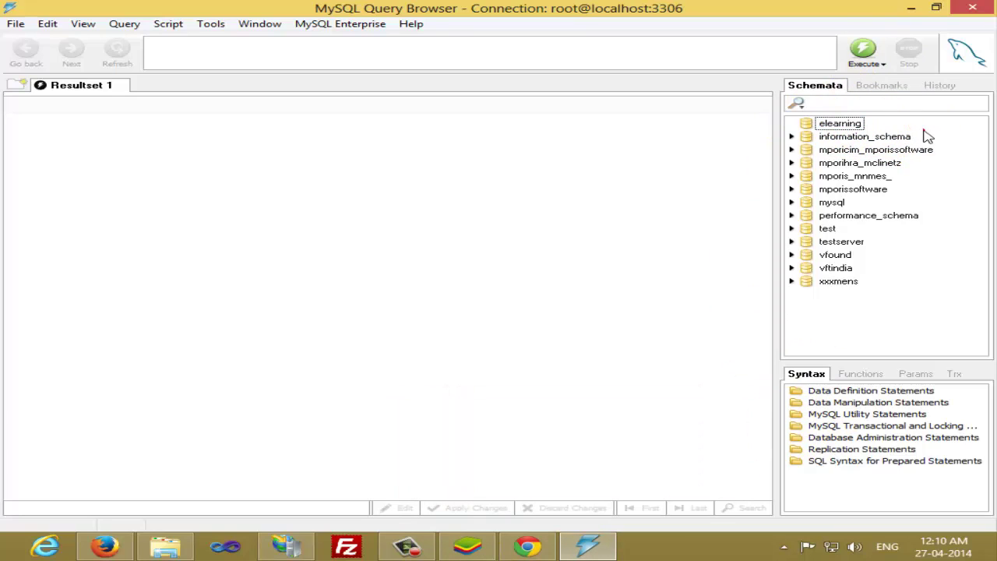
{"action": "left_click", "coordinate": [840, 125]}
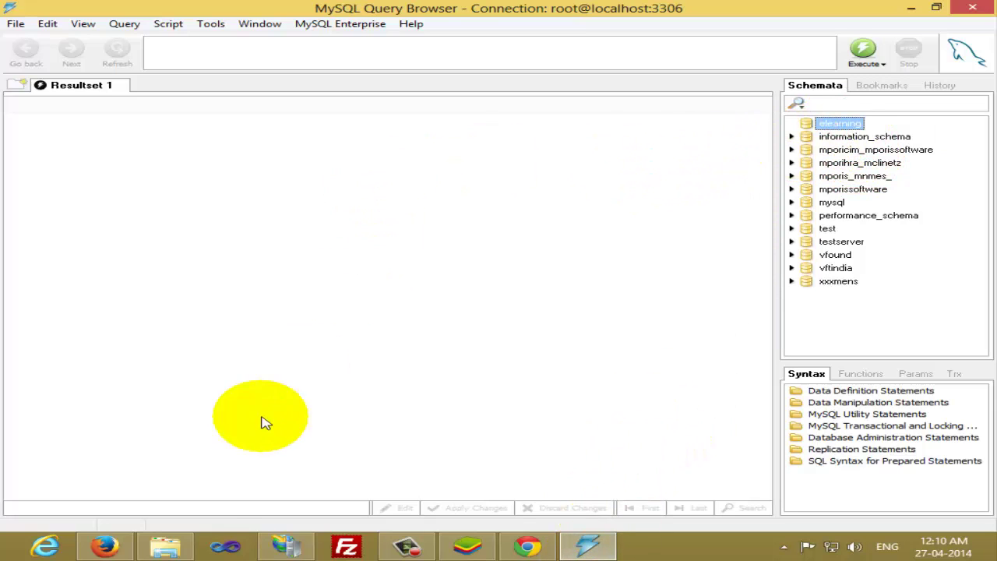
Return to Moodle's database settings page and keep the database host as localhost
{"action": "left_click", "coordinate": [105, 545]}
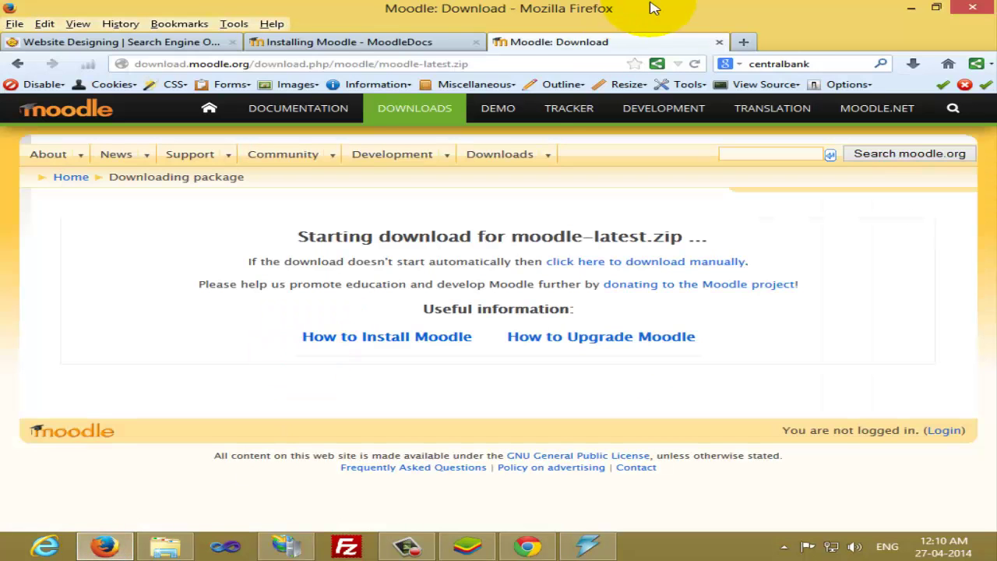
{"action": "left_click", "coordinate": [527, 546]}
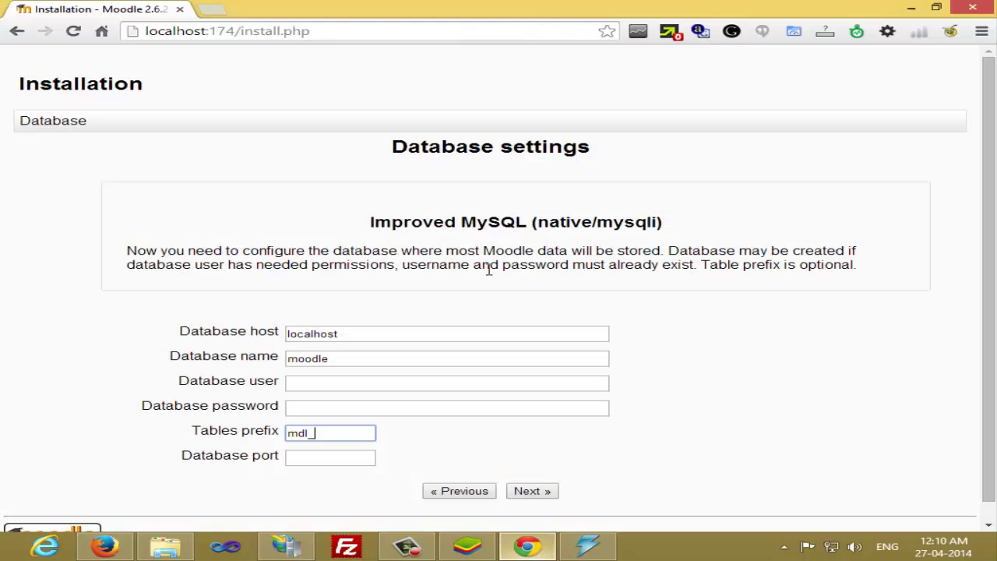
{"action": "left_click_drag", "start_coordinate": [352, 335], "coordinate": [294, 339]}
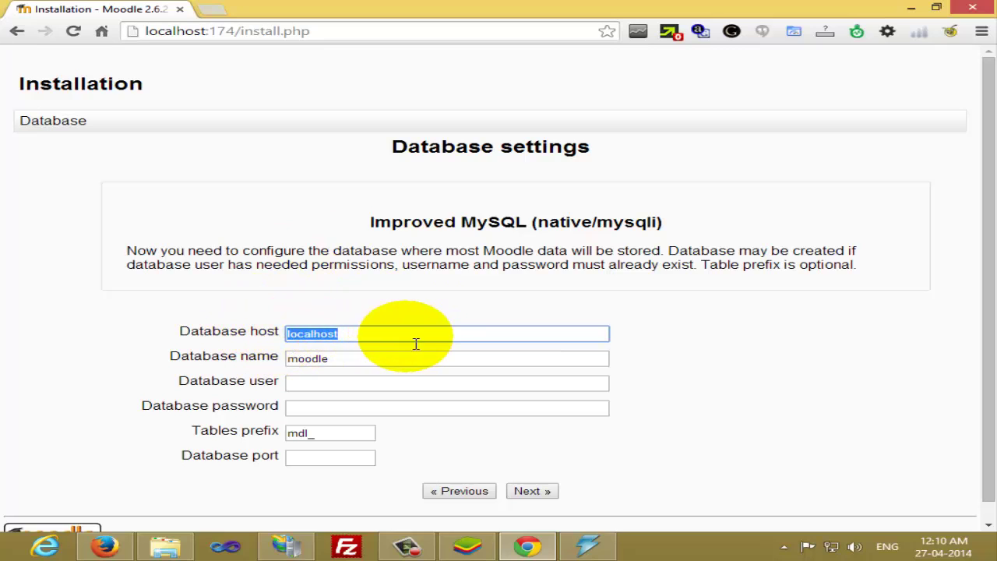
{"action": "double_click", "coordinate": [312, 335]}
{"action": "left_click", "coordinate": [350, 338]}
{"action": "left_click_drag", "start_coordinate": [340, 333], "coordinate": [300, 337]}
{"action": "left_click", "coordinate": [195, 333]}
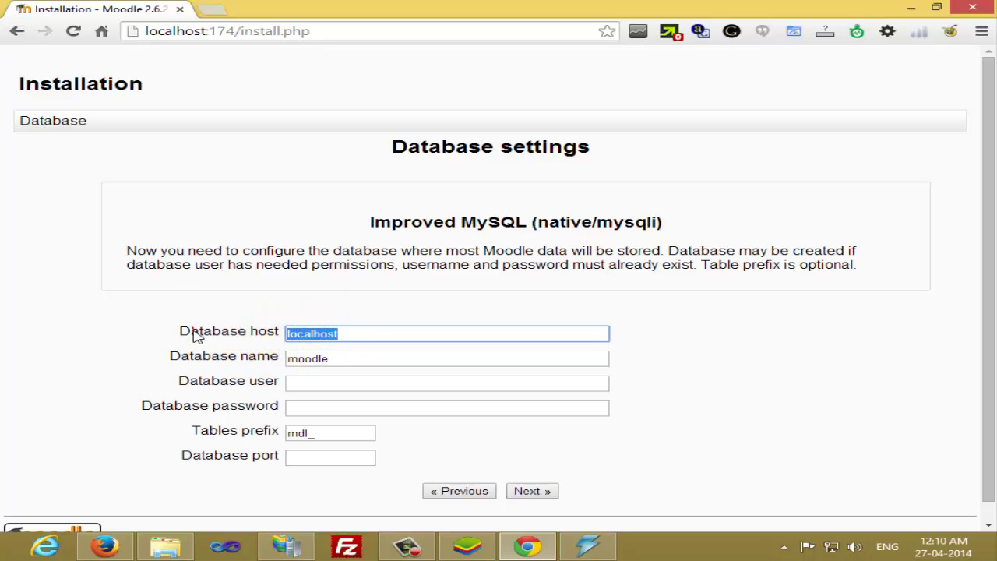
Set database name elearning, user root with its password, keeping table prefix mdl_
{"action": "left_click_drag", "start_coordinate": [335, 359], "coordinate": [300, 361]}
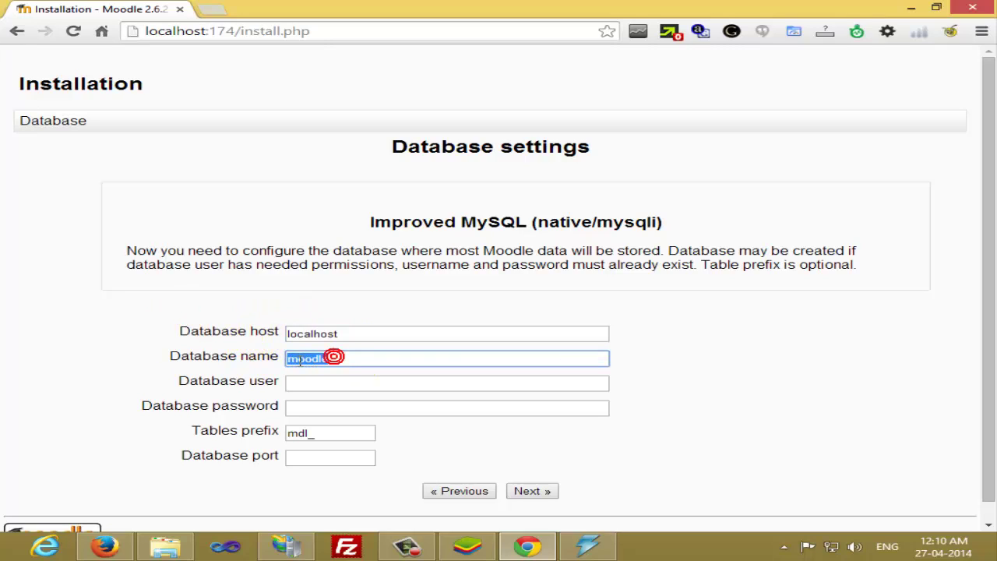
{"action": "type", "text": "elearning"}
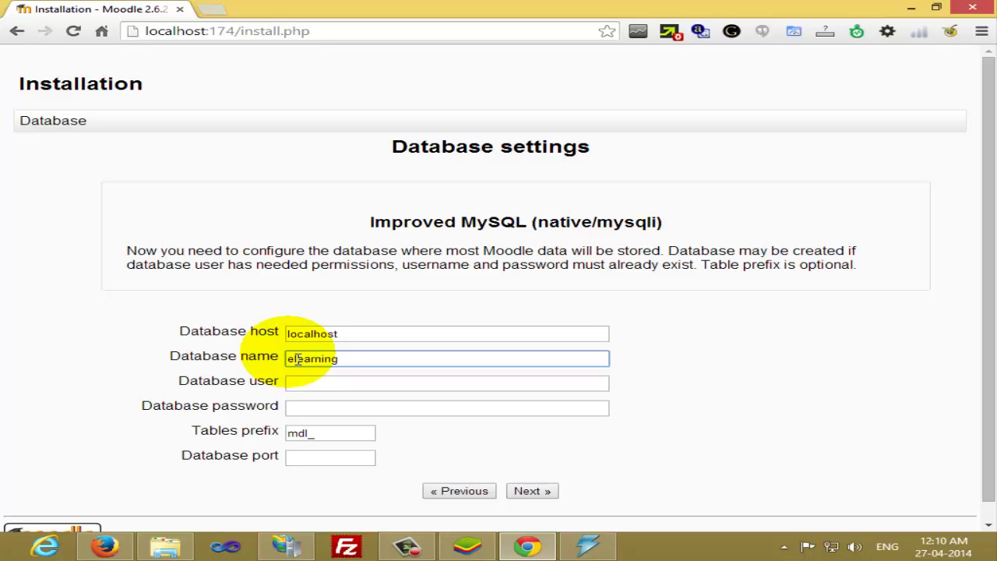
{"action": "left_click", "coordinate": [351, 385]}
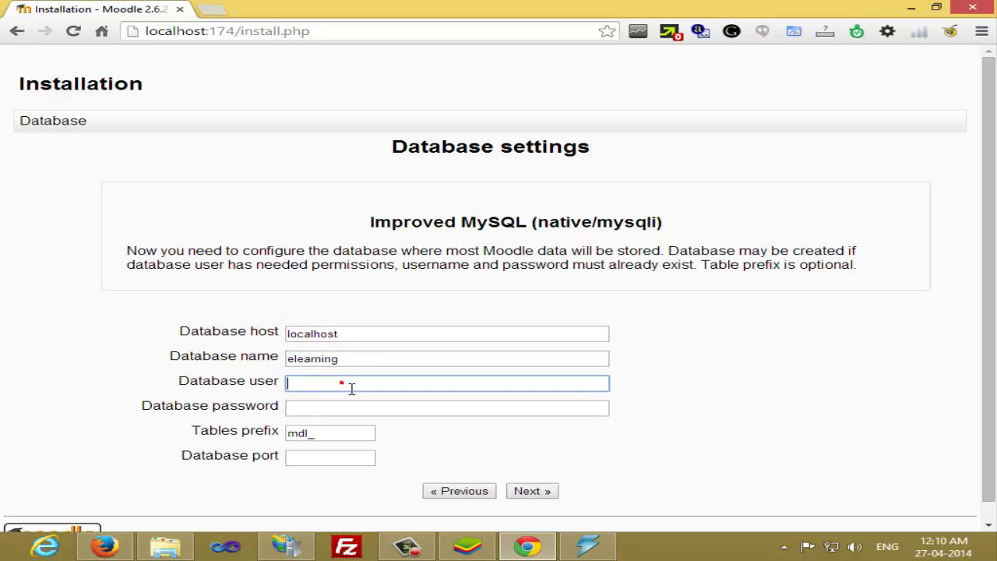
{"action": "type", "text": "oot"}
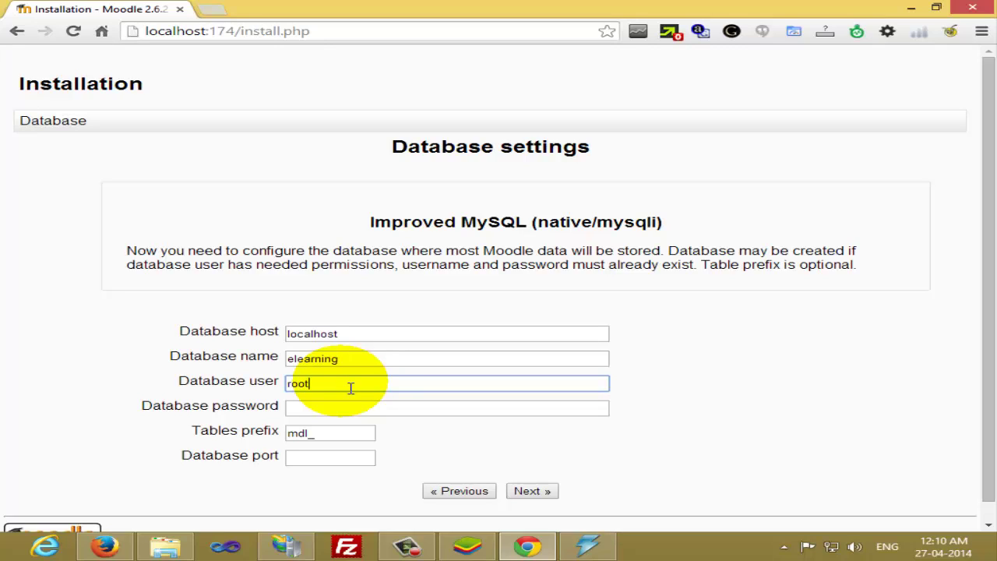
{"action": "key", "text": "Tab"}
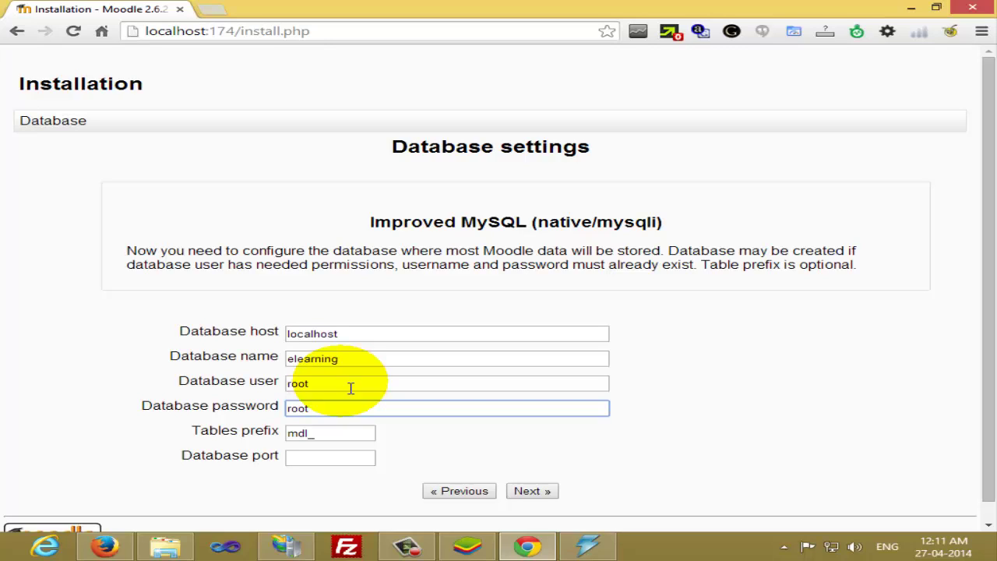
{"action": "double_click", "coordinate": [315, 439]}
{"action": "scroll", "coordinate": [187, 413], "scroll_direction": "down", "scroll_amount": 1}
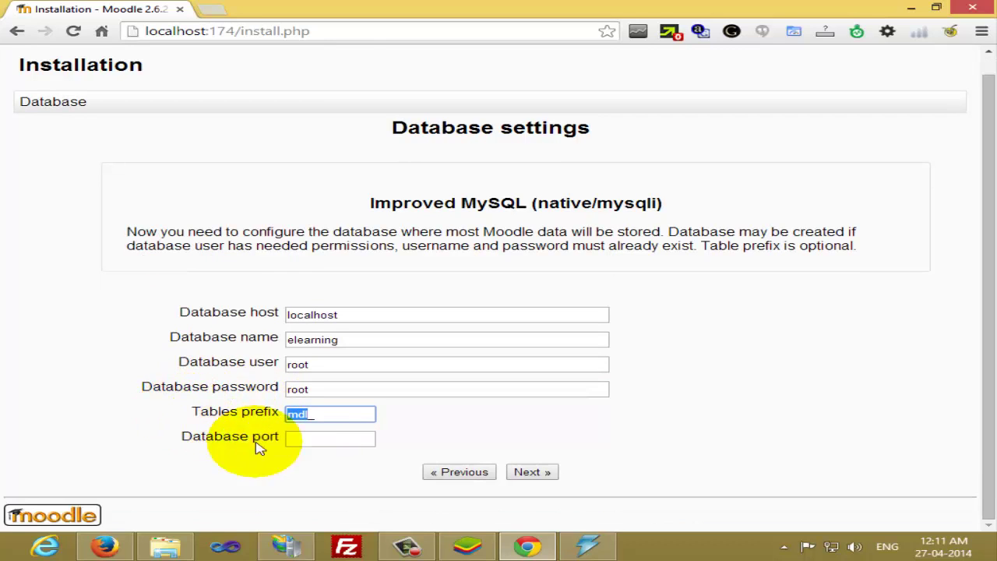
{"action": "left_click", "coordinate": [265, 467]}
{"action": "left_click_drag", "start_coordinate": [214, 441], "coordinate": [276, 441]}
{"action": "left_click", "coordinate": [258, 456]}
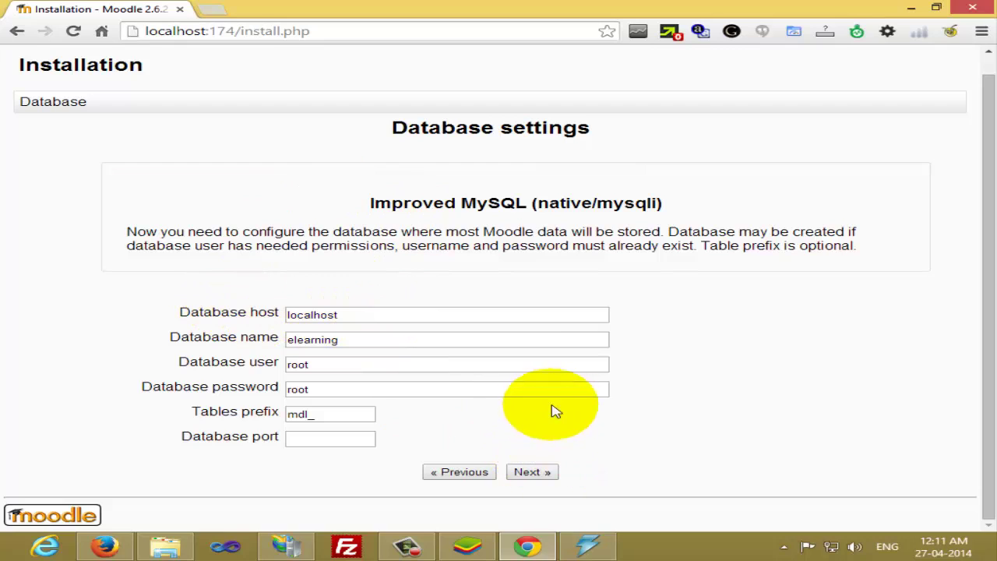
Submit the database settings and accept Moodle's copyright notice
{"action": "left_click", "coordinate": [537, 473]}
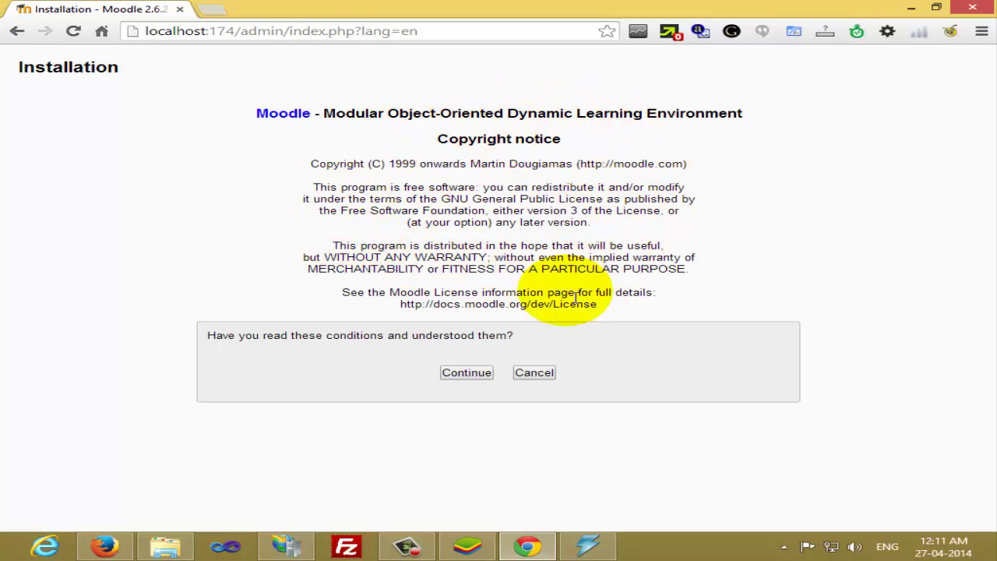
{"action": "left_click", "coordinate": [466, 377]}
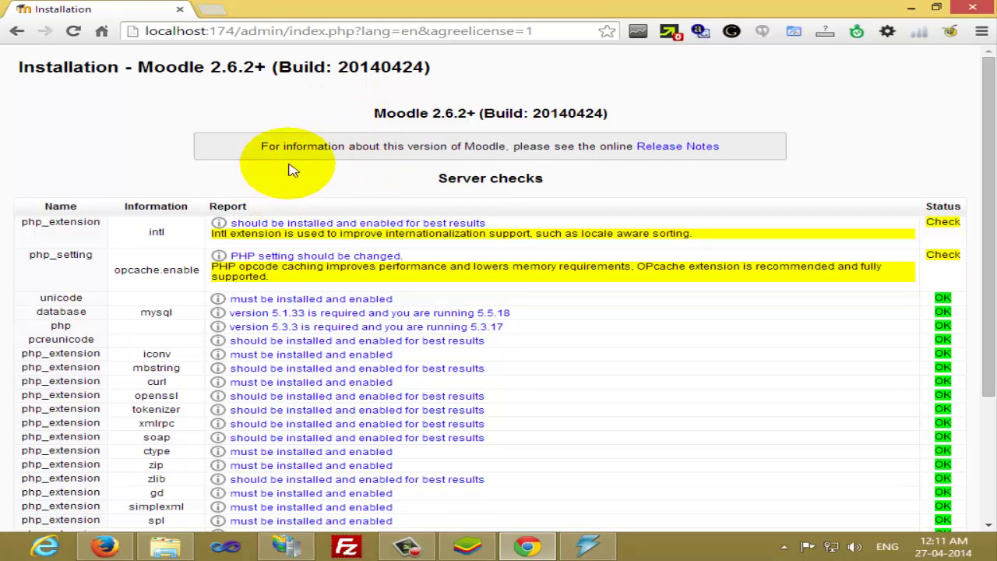
Review the Server checks table, flagging intl and opcache.enable, and continue past it
{"action": "scroll", "coordinate": [296, 212], "scroll_direction": "down", "scroll_amount": 1}
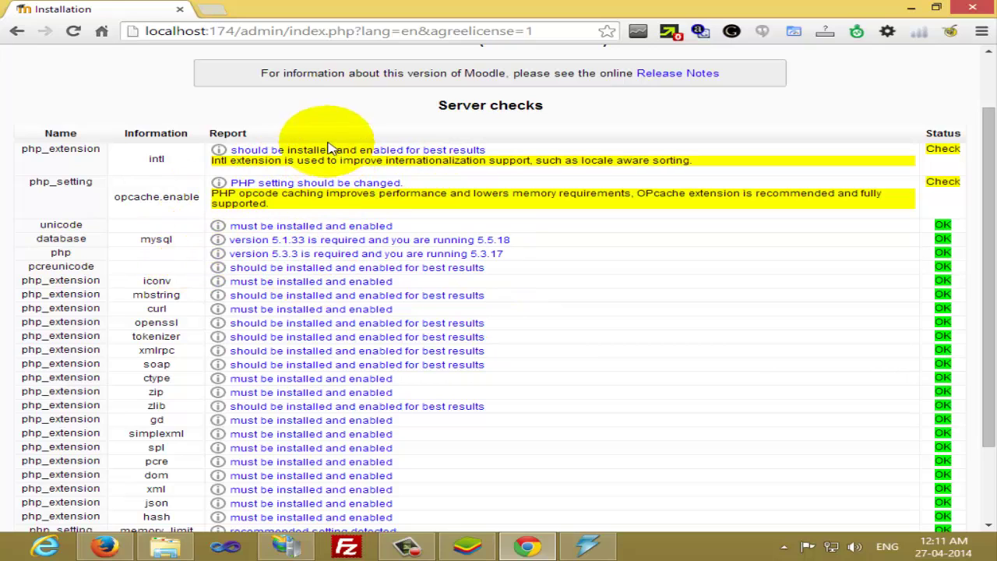
{"action": "scroll", "coordinate": [379, 312], "scroll_direction": "down", "scroll_amount": 2}
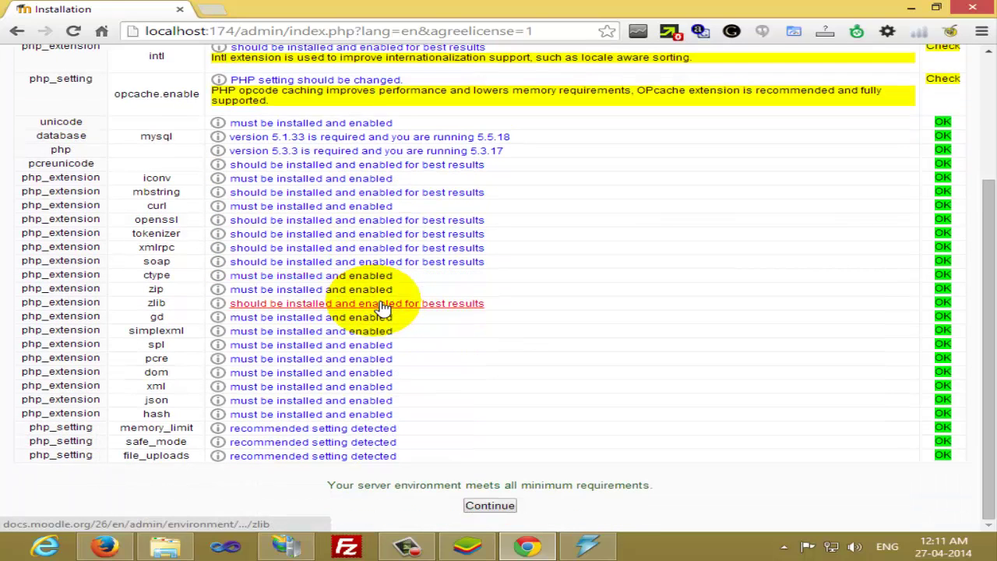
{"action": "scroll", "coordinate": [382, 309], "scroll_direction": "up", "scroll_amount": 3}
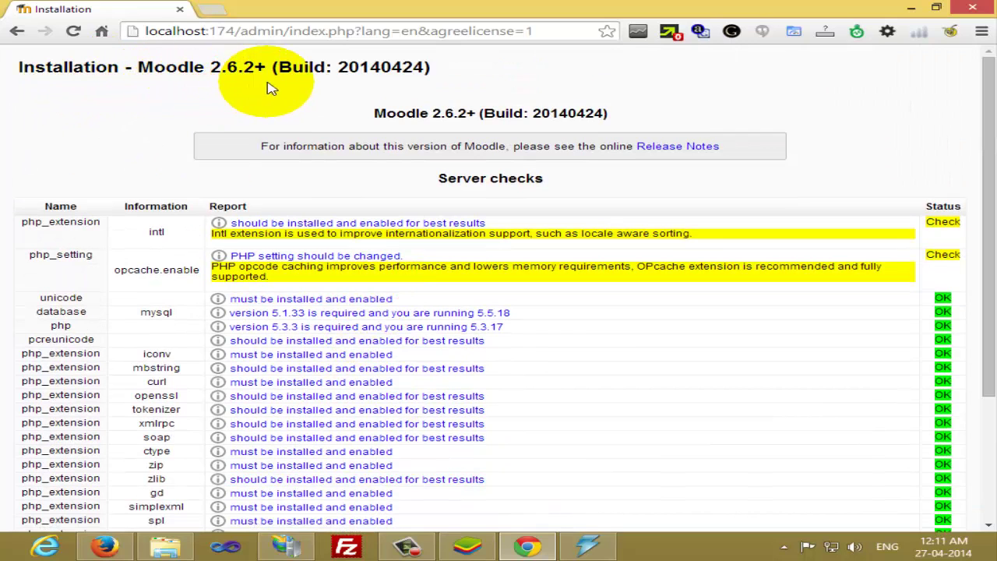
{"action": "scroll", "coordinate": [667, 291], "scroll_direction": "down", "scroll_amount": 1}
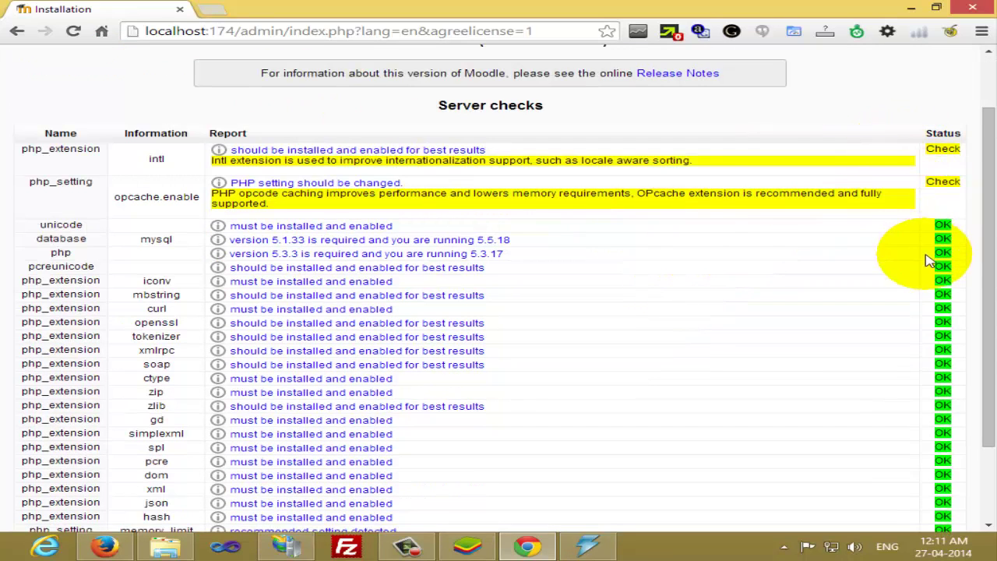
{"action": "scroll", "coordinate": [931, 363], "scroll_direction": "down", "scroll_amount": 2}
{"action": "scroll", "coordinate": [717, 339], "scroll_direction": "up", "scroll_amount": 3}
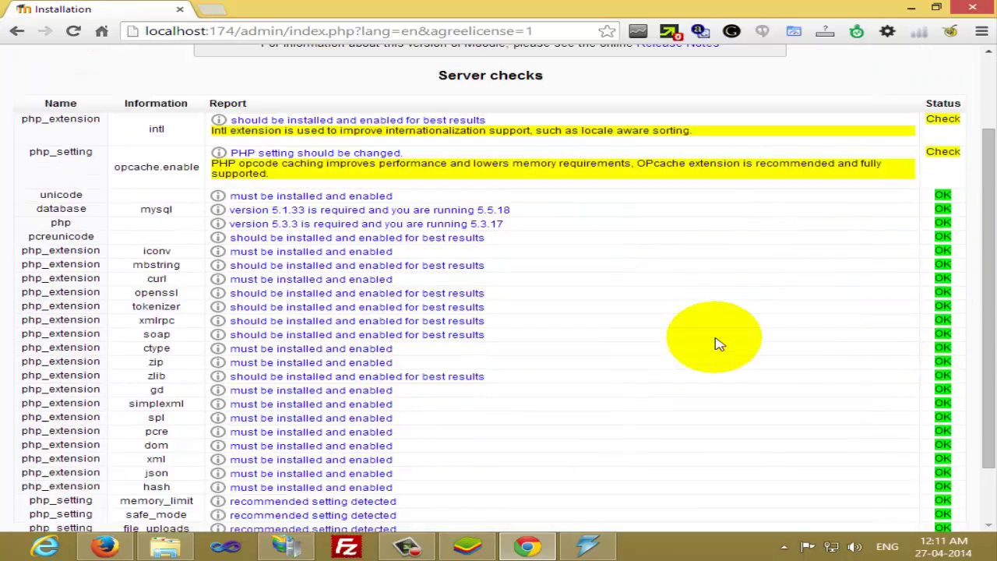
{"action": "scroll", "coordinate": [717, 340], "scroll_direction": "down", "scroll_amount": 2}
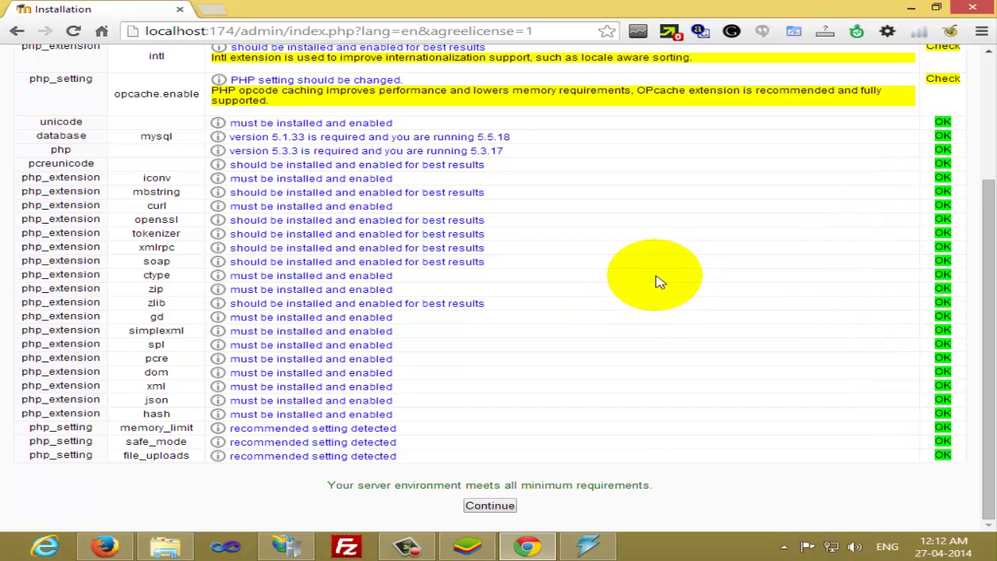
{"action": "scroll", "coordinate": [635, 304], "scroll_direction": "up", "scroll_amount": 2}
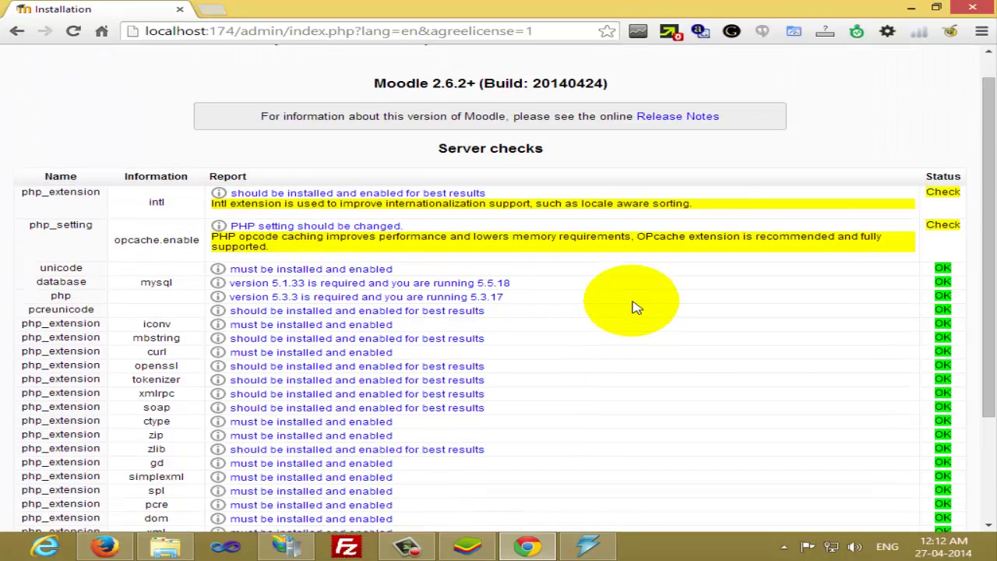
{"action": "scroll", "coordinate": [635, 308], "scroll_direction": "down", "scroll_amount": 2}
{"action": "left_click", "coordinate": [490, 505]}
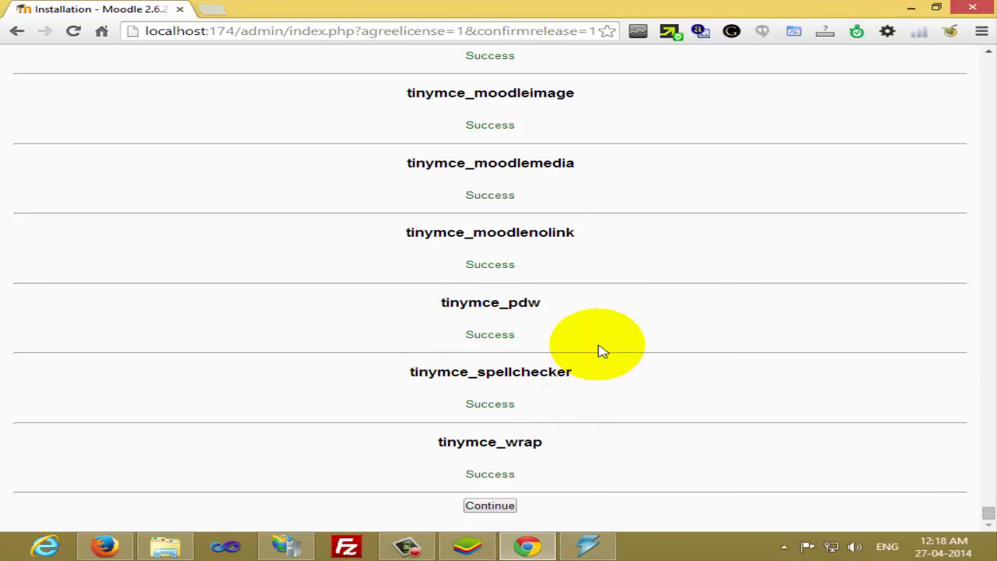
Review the plugin installation results, all marked Success, and continue
{"action": "scroll", "coordinate": [600, 351], "scroll_direction": "up", "scroll_amount": 15}
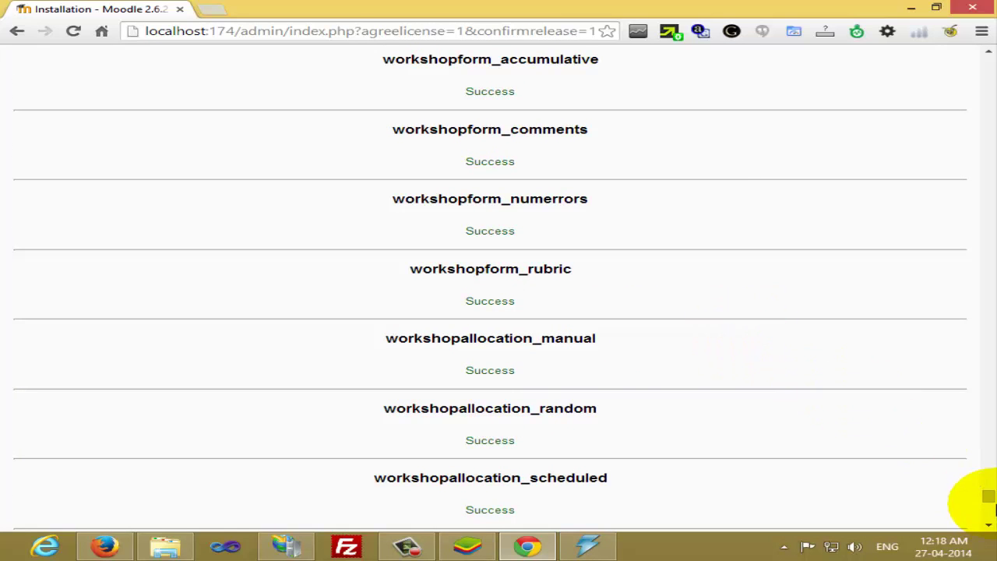
{"action": "left_click_drag", "start_coordinate": [988, 497], "coordinate": [988, 516]}
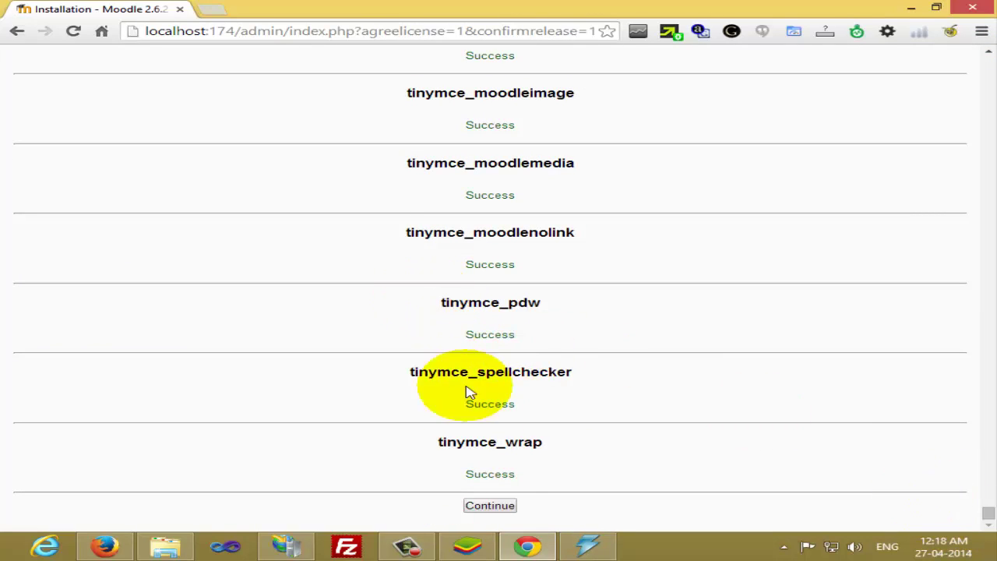
{"action": "left_click", "coordinate": [489, 507]}
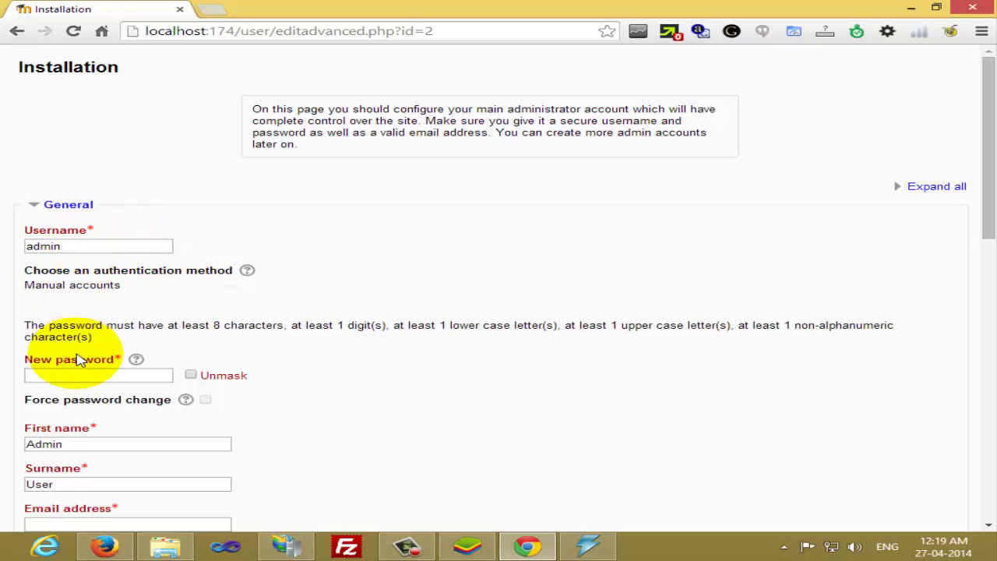
Enter a new admin password meeting the digit, lower-case and other listed rules
{"action": "left_click", "coordinate": [90, 381]}
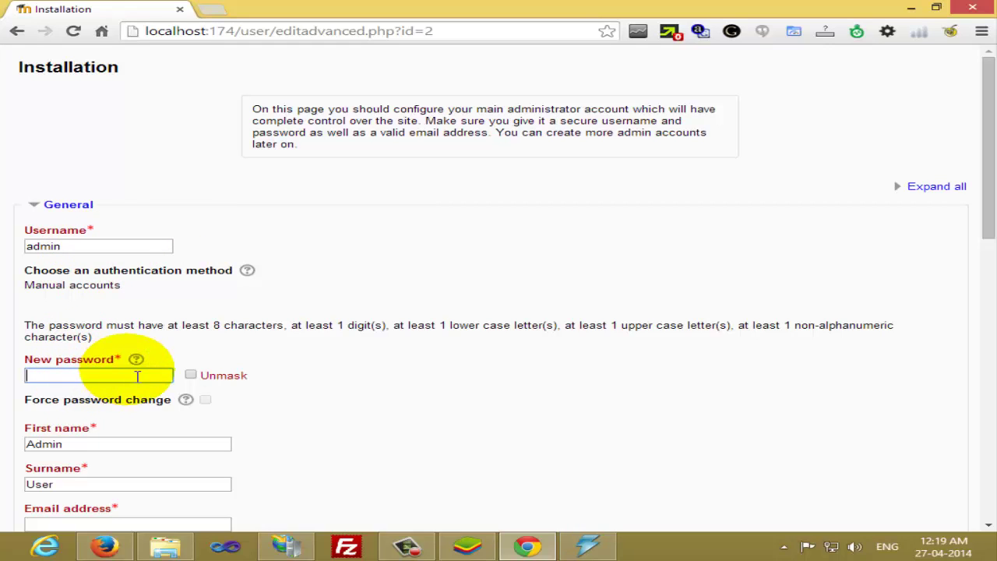
{"action": "left_click", "coordinate": [218, 321]}
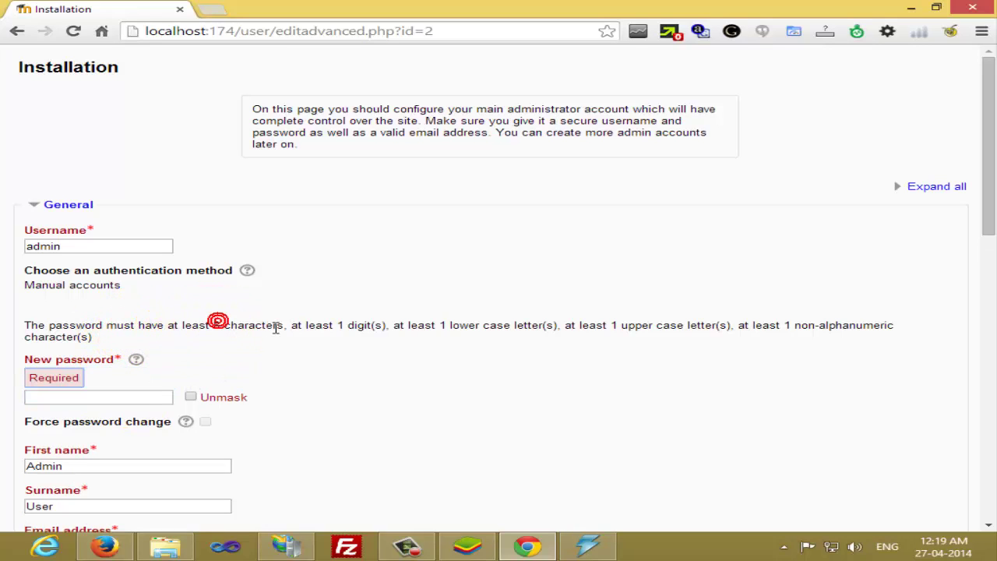
{"action": "double_click", "coordinate": [352, 325]}
{"action": "left_click_drag", "start_coordinate": [433, 328], "coordinate": [515, 331]}
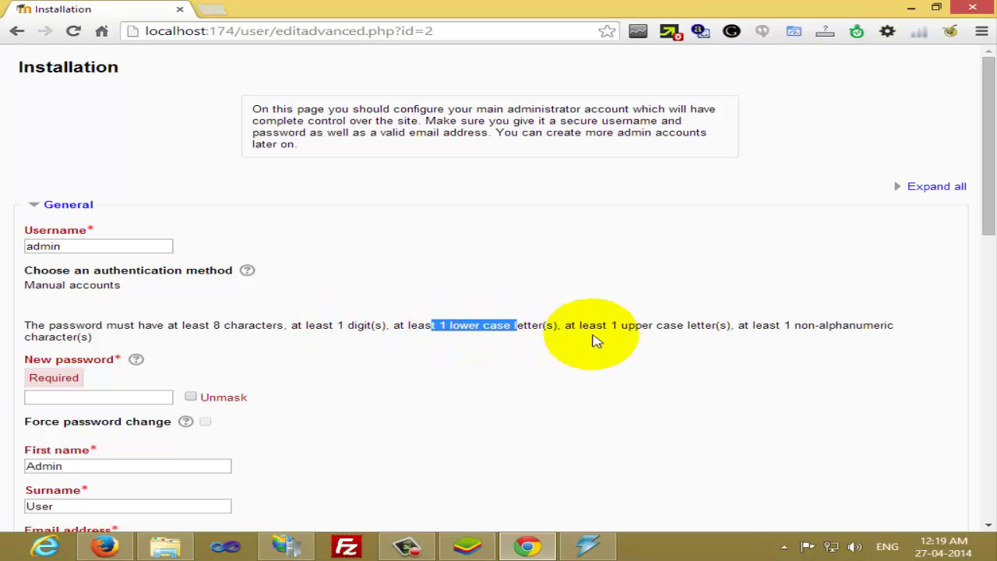
{"action": "left_click_drag", "start_coordinate": [653, 328], "coordinate": [654, 335]}
{"action": "left_click", "coordinate": [734, 338]}
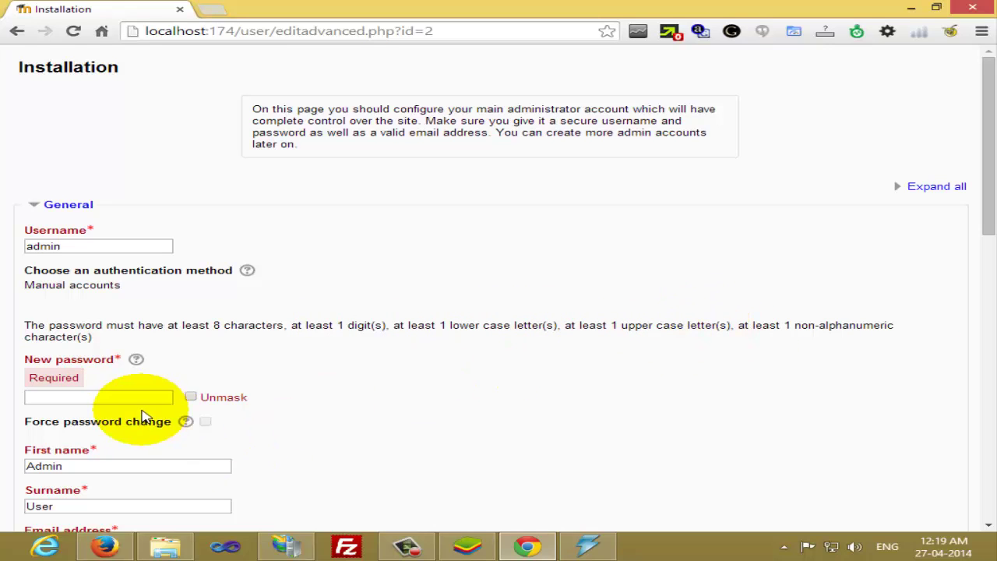
{"action": "left_click", "coordinate": [145, 399]}
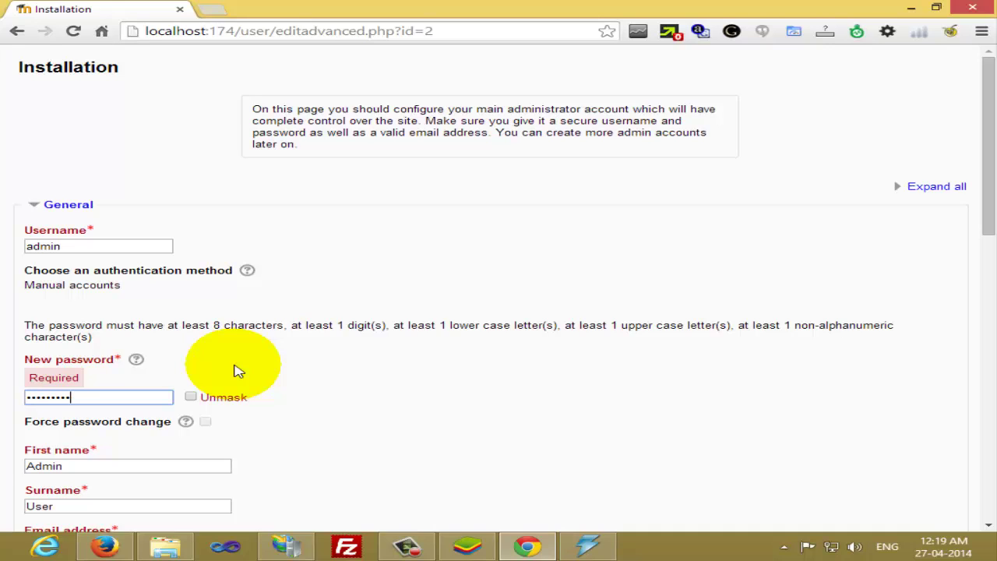
{"action": "key", "text": "Tab"}
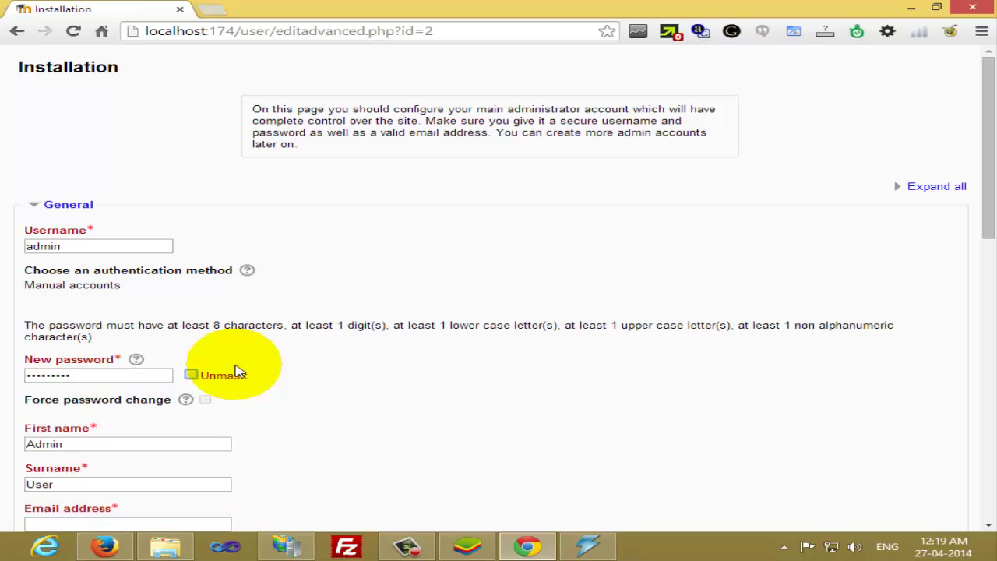
Fill in the admin's first name, surname and e-mail address
{"action": "scroll", "coordinate": [257, 370], "scroll_direction": "down", "scroll_amount": 2}
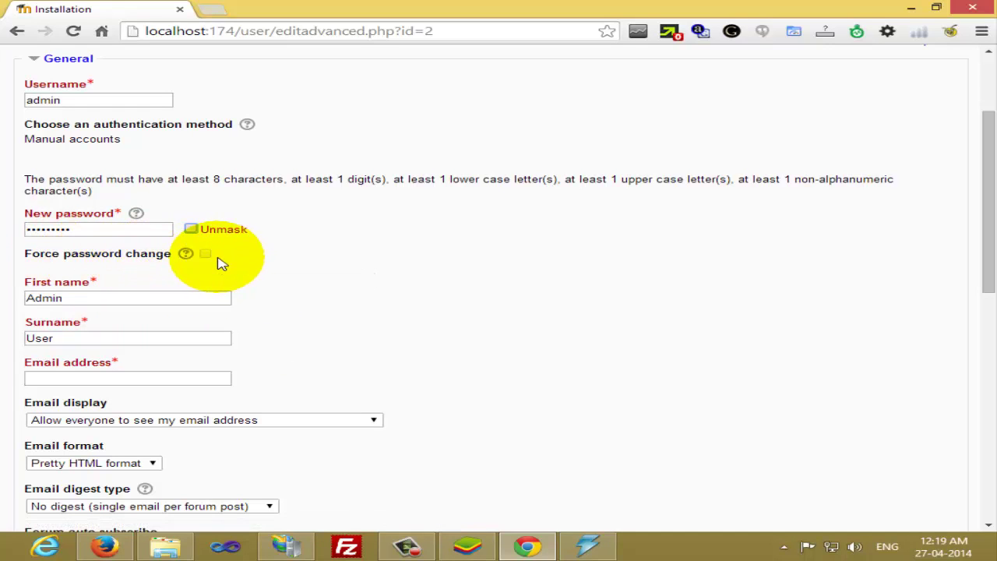
{"action": "left_click", "coordinate": [102, 302]}
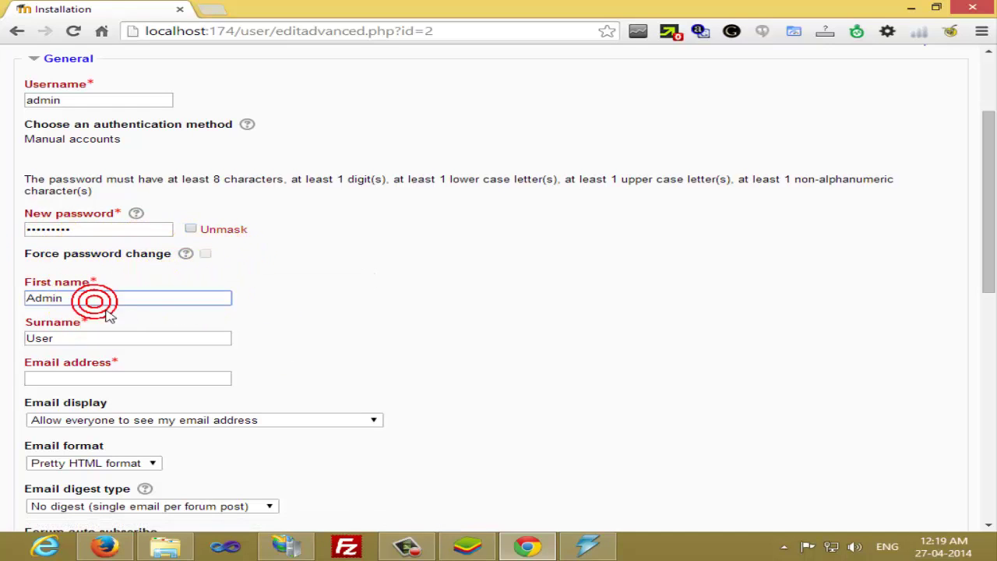
{"action": "left_click_drag", "start_coordinate": [102, 298], "coordinate": [13, 306]}
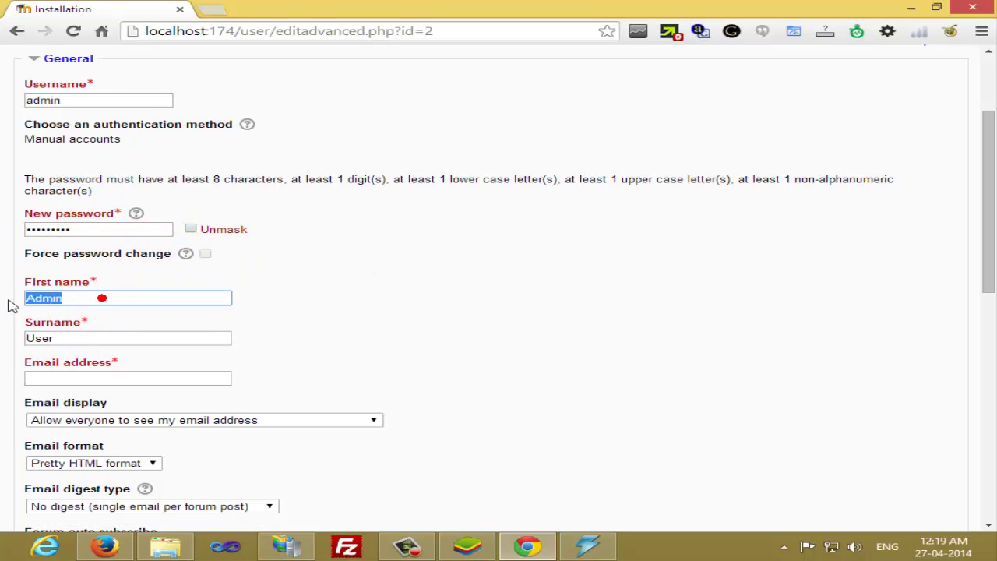
{"action": "type", "text": "Empois"}
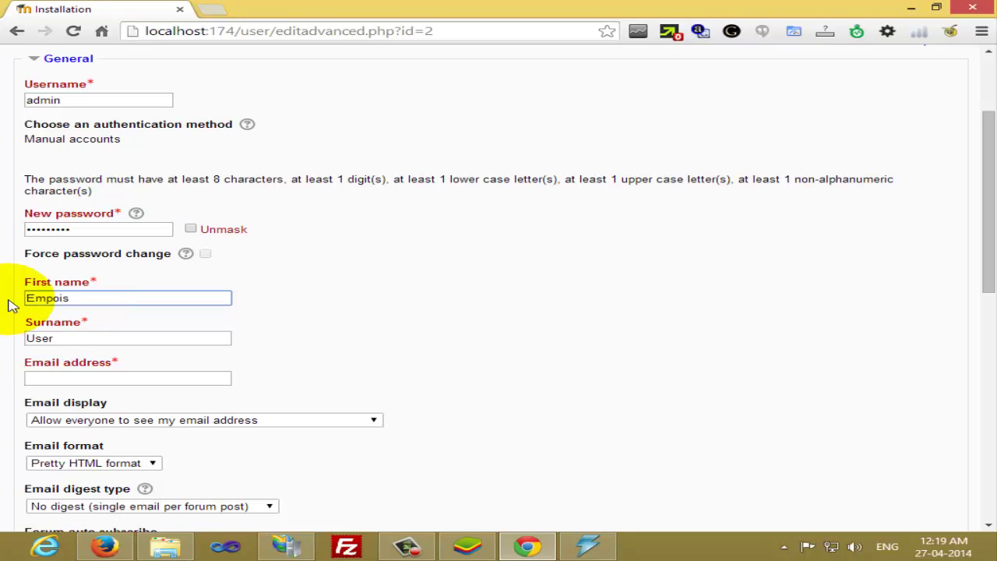
{"action": "type", "text": " Sof"}
{"action": "key", "text": "BackSpace"}
{"action": "key", "text": "BackSpace"}
{"action": "type", "text": "are Solutions"}
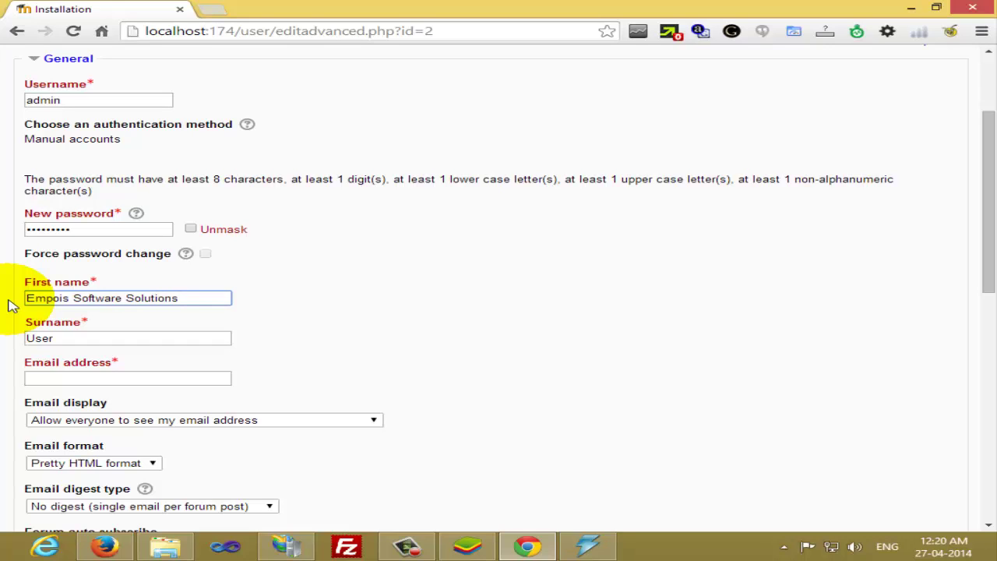
{"action": "key", "text": "Tab"}
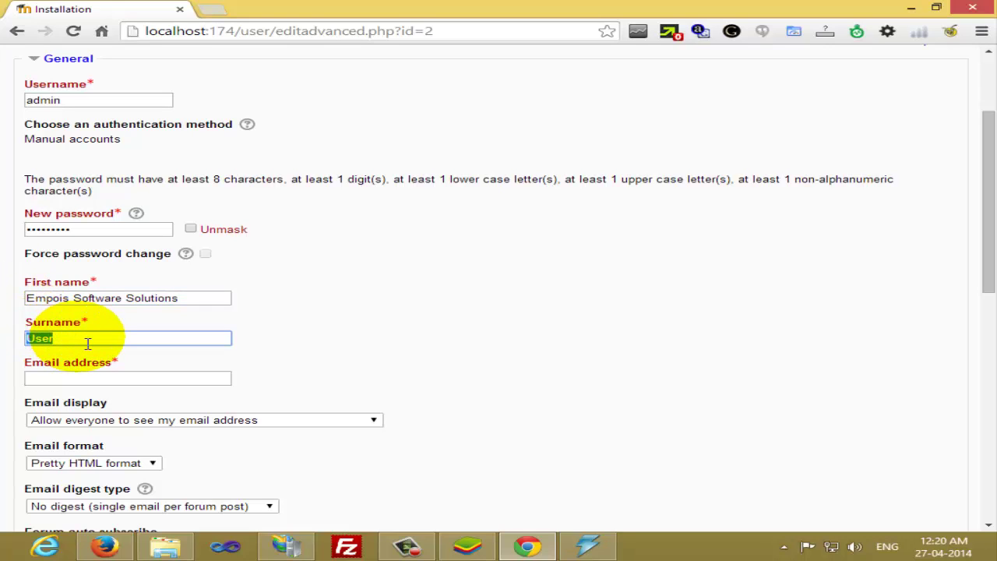
{"action": "type", "text": "LLP"}
{"action": "key", "text": "Tab"}
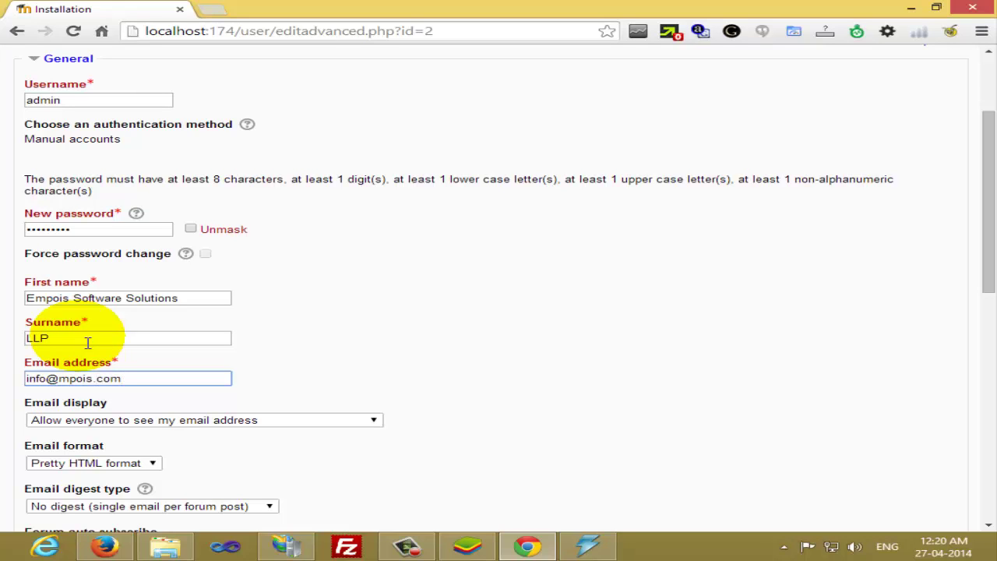
{"action": "key", "text": "Tab"}
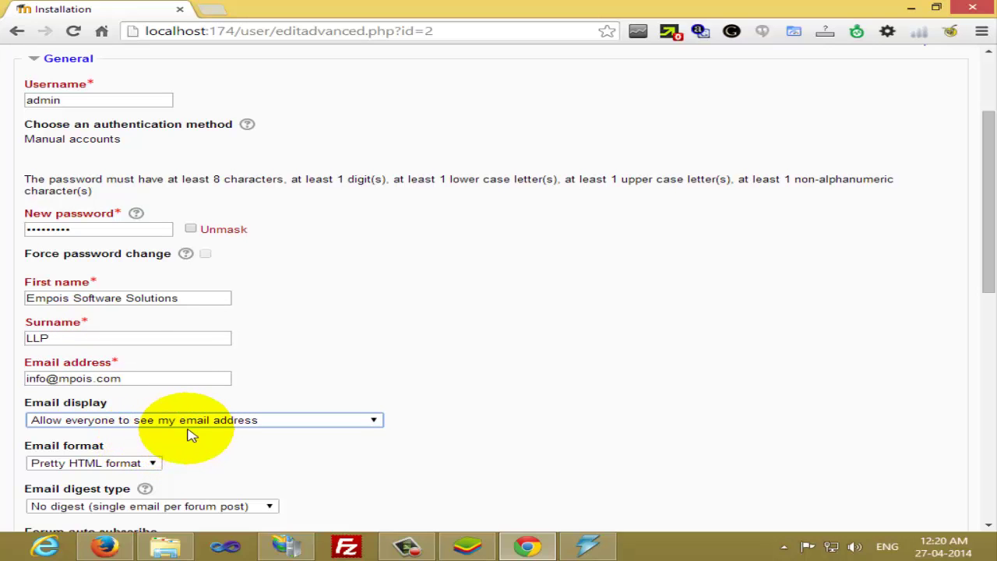
Keep Pretty HTML as the e-mail format for the admin account
{"action": "scroll", "coordinate": [191, 435], "scroll_direction": "down", "scroll_amount": 1}
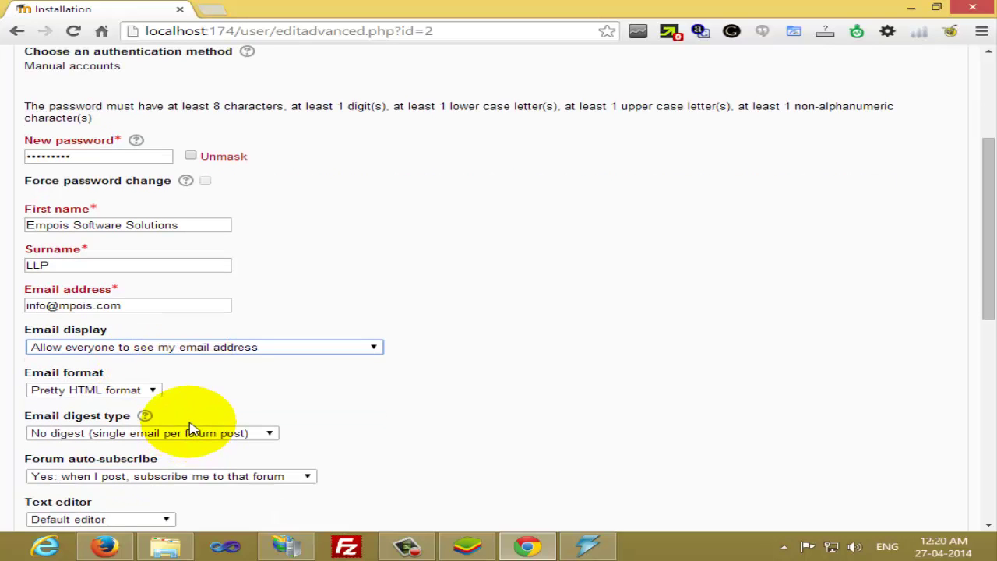
{"action": "scroll", "coordinate": [269, 365], "scroll_direction": "down", "scroll_amount": 1}
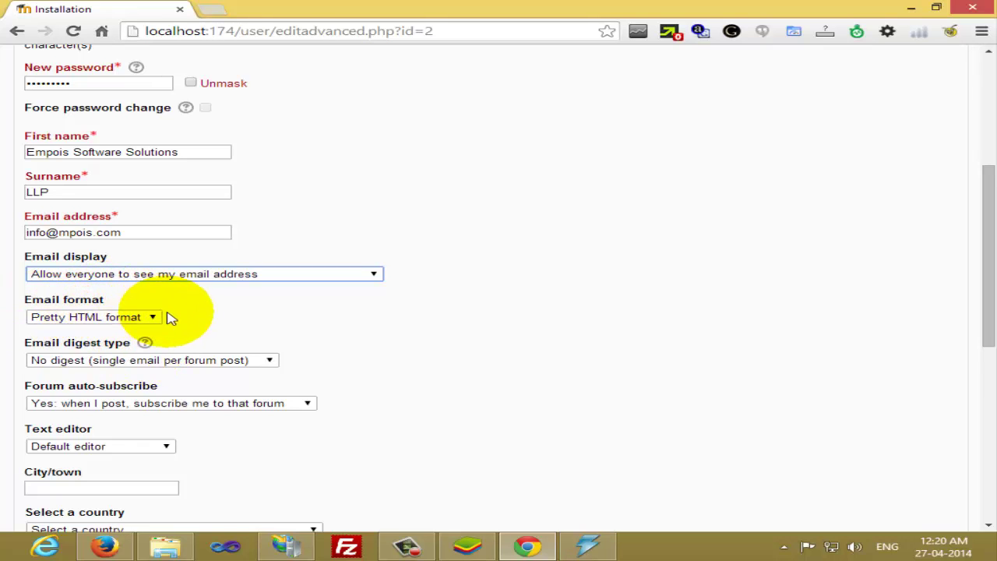
{"action": "left_click", "coordinate": [131, 319]}
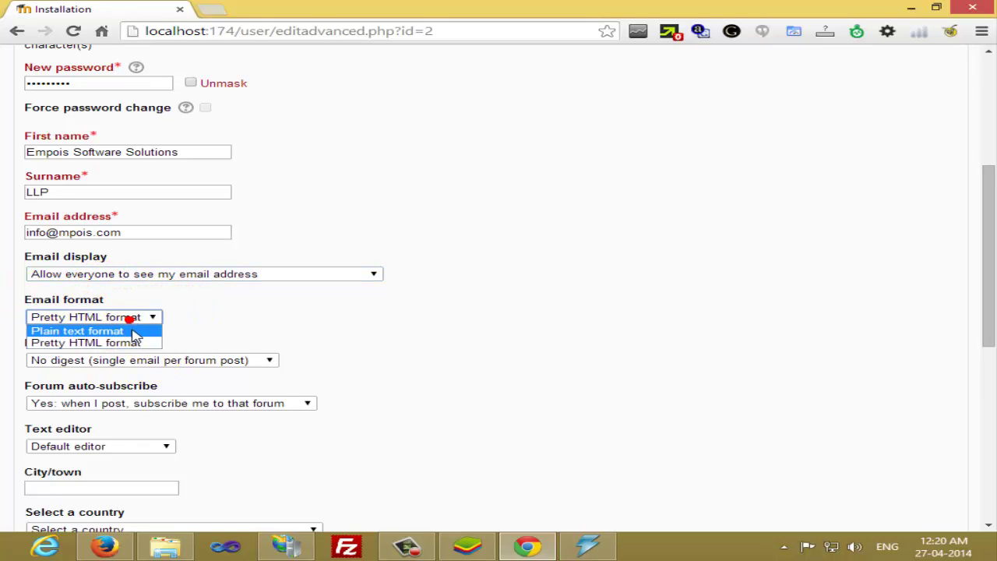
{"action": "left_click", "coordinate": [212, 337]}
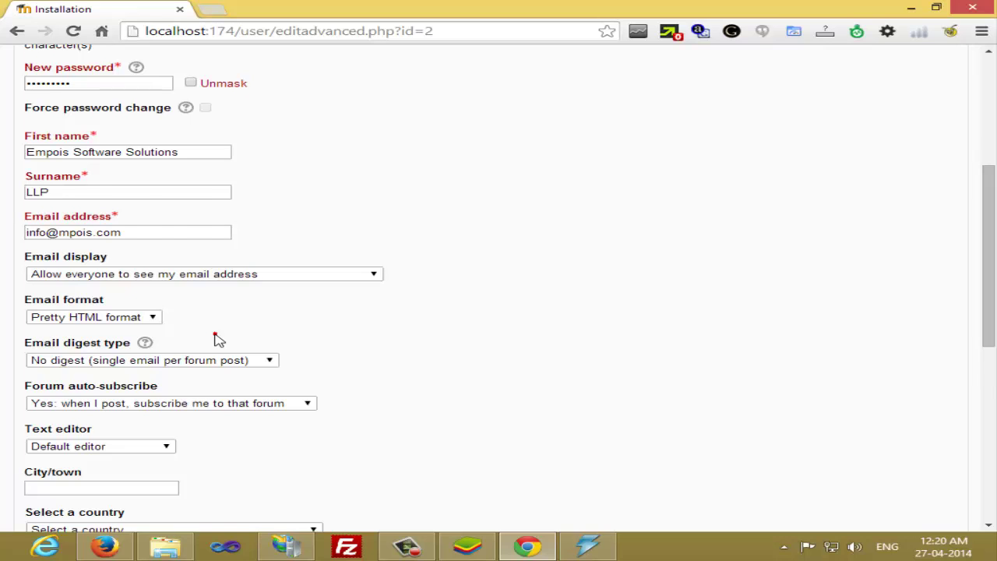
{"action": "scroll", "coordinate": [217, 337], "scroll_direction": "down", "scroll_amount": 1}
{"action": "scroll", "coordinate": [148, 334], "scroll_direction": "down", "scroll_amount": 1}
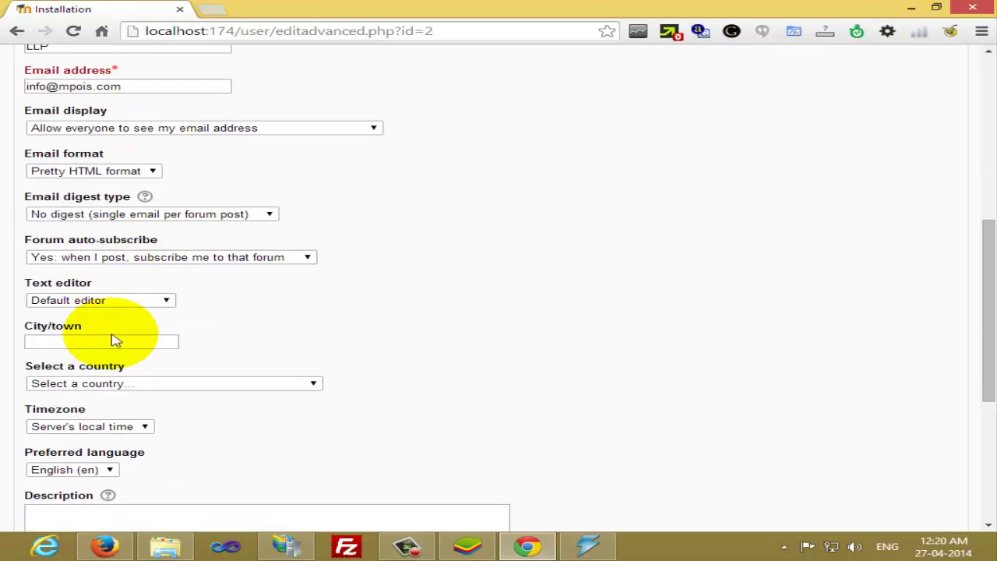
Enter city Chennai, choose country India, and keep timezone at Server's local time
{"action": "left_click", "coordinate": [117, 342]}
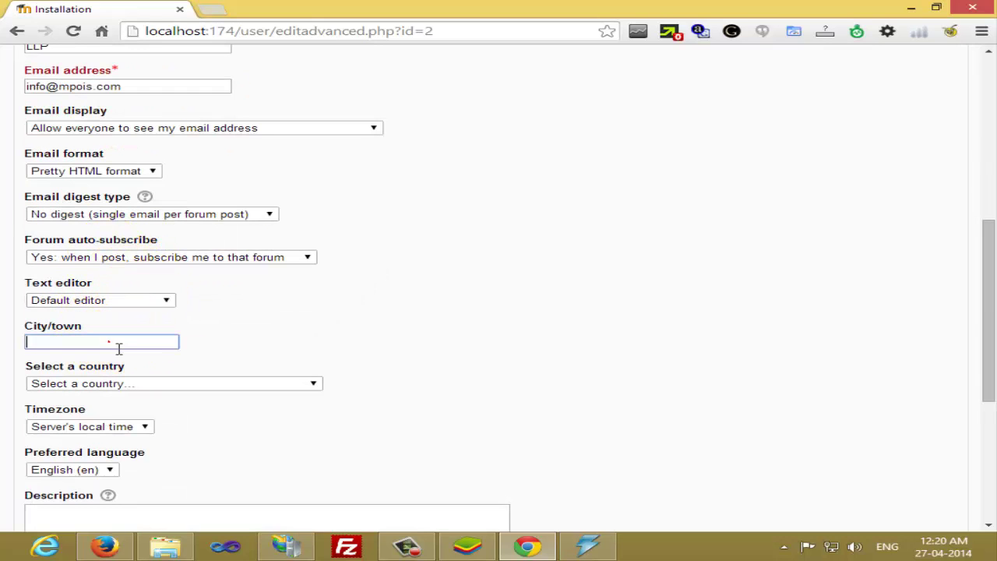
{"action": "type", "text": "Chennai"}
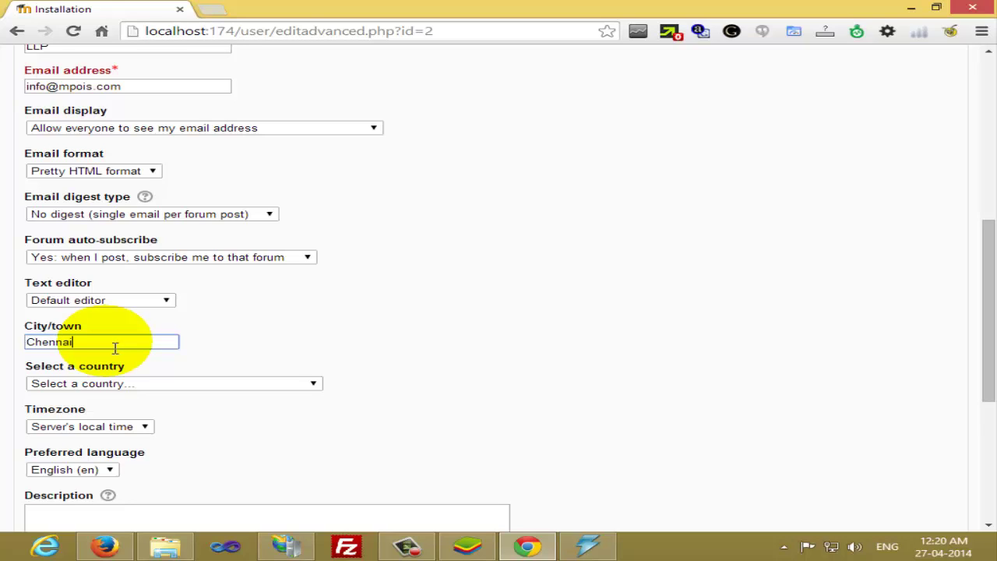
{"action": "key", "text": "Tab"}
{"action": "type", "text": "in"}
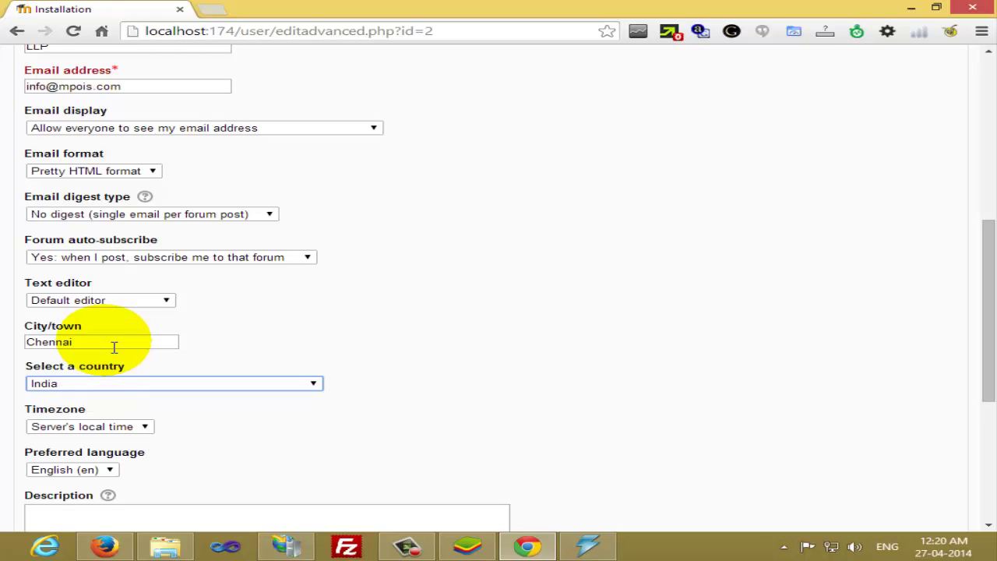
{"action": "key", "text": "Tab"}
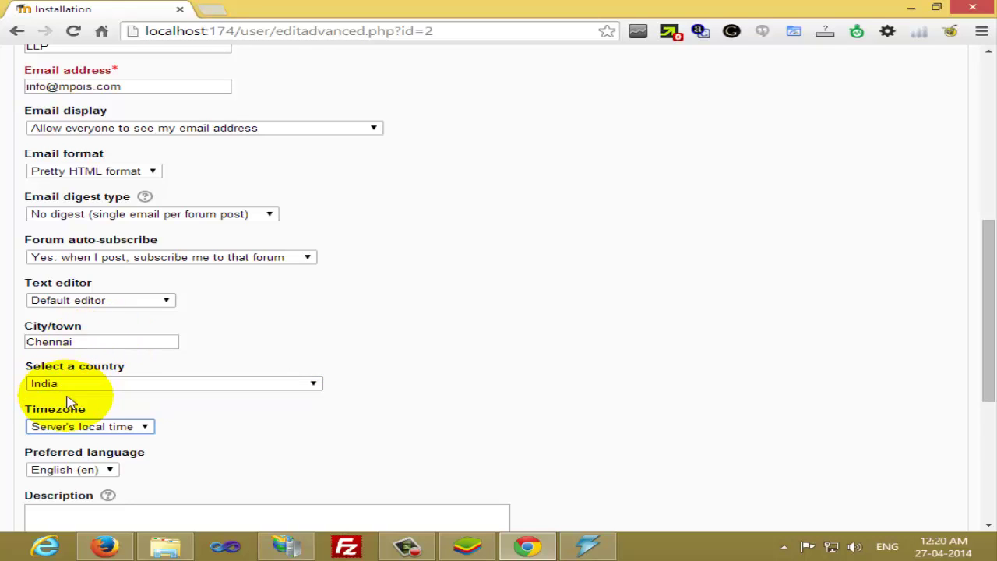
{"action": "left_click", "coordinate": [88, 426]}
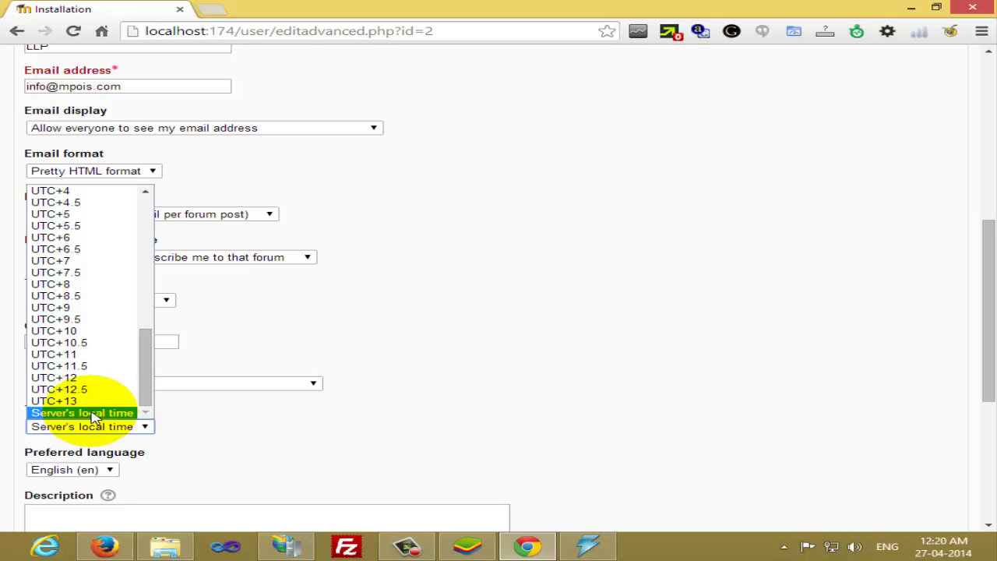
{"action": "scroll", "coordinate": [104, 390], "scroll_direction": "up", "scroll_amount": 5}
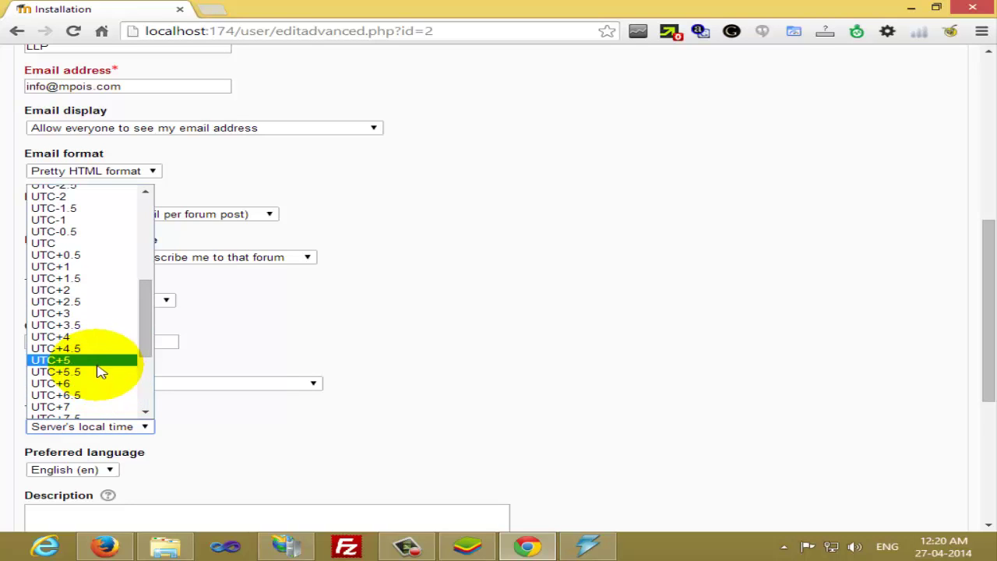
{"action": "scroll", "coordinate": [99, 379], "scroll_direction": "up", "scroll_amount": 2}
{"action": "scroll", "coordinate": [98, 380], "scroll_direction": "down", "scroll_amount": 7}
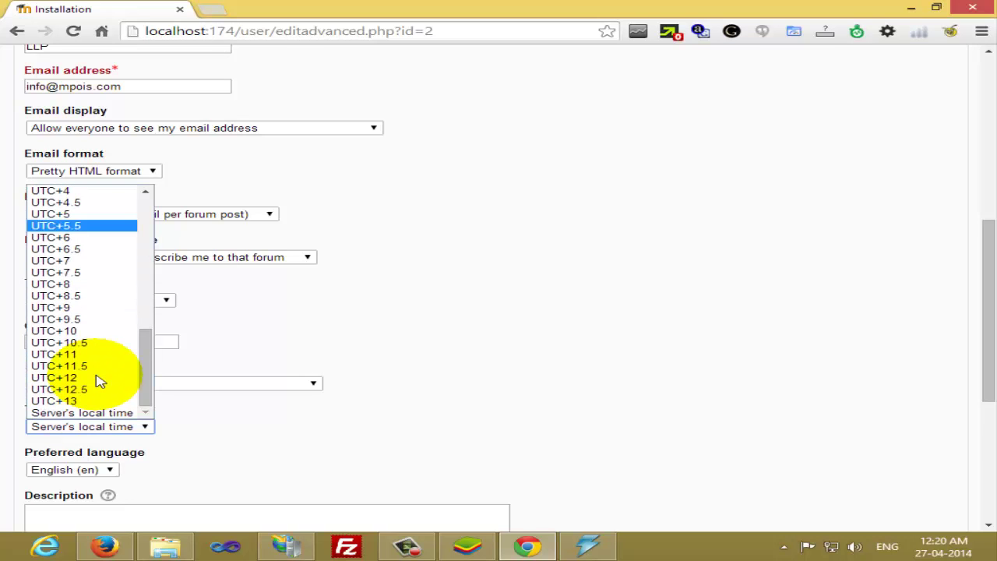
{"action": "scroll", "coordinate": [99, 380], "scroll_direction": "up", "scroll_amount": 5}
{"action": "scroll", "coordinate": [99, 381], "scroll_direction": "down", "scroll_amount": 5}
{"action": "left_click", "coordinate": [99, 412]}
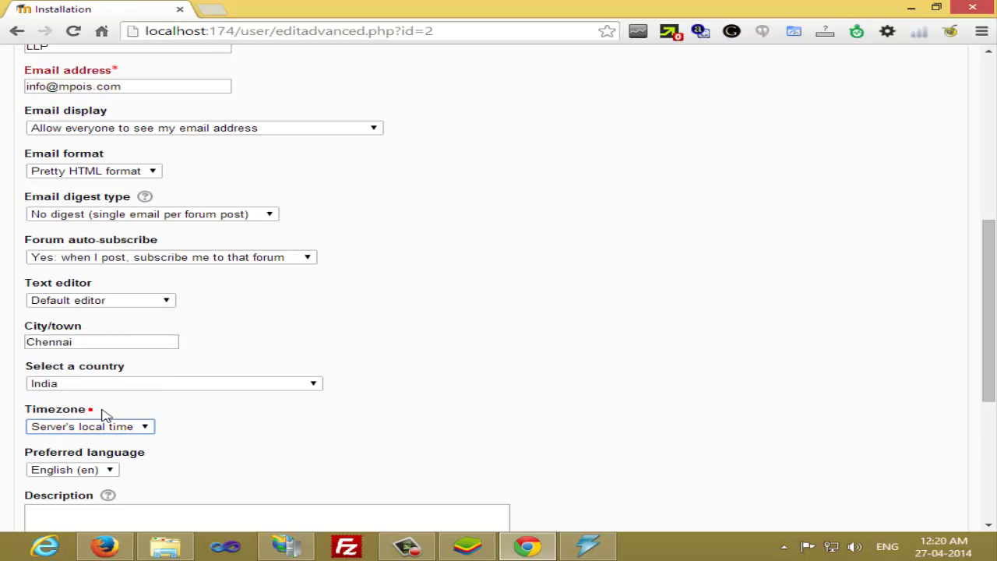
Expand the Additional names and Optional sections of the admin profile form
{"action": "scroll", "coordinate": [270, 449], "scroll_direction": "down", "scroll_amount": 2}
{"action": "left_click", "coordinate": [270, 445]}
{"action": "left_click", "coordinate": [138, 382]}
{"action": "scroll", "coordinate": [147, 381], "scroll_direction": "down", "scroll_amount": 2}
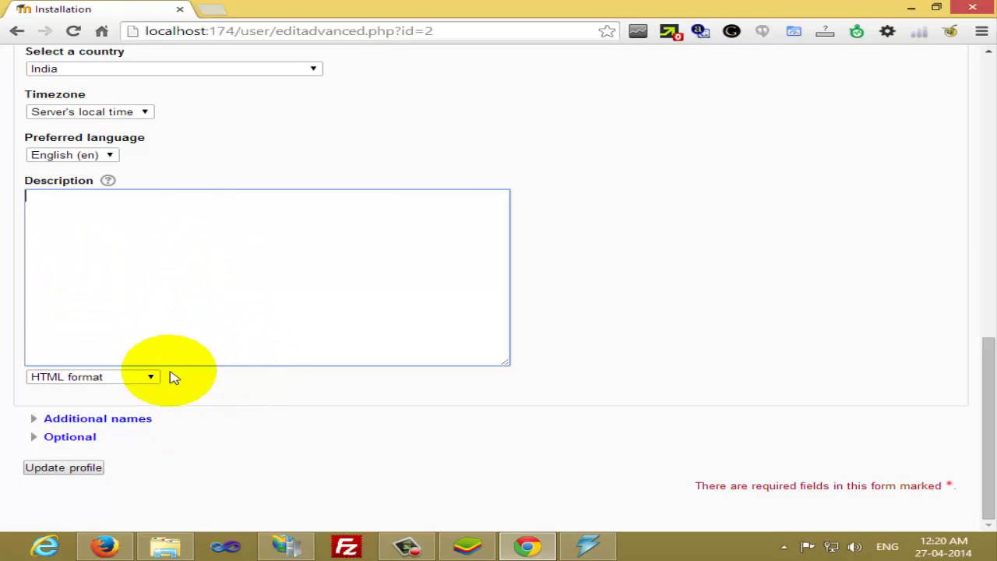
{"action": "left_click", "coordinate": [144, 420]}
{"action": "scroll", "coordinate": [179, 382], "scroll_direction": "down", "scroll_amount": 2}
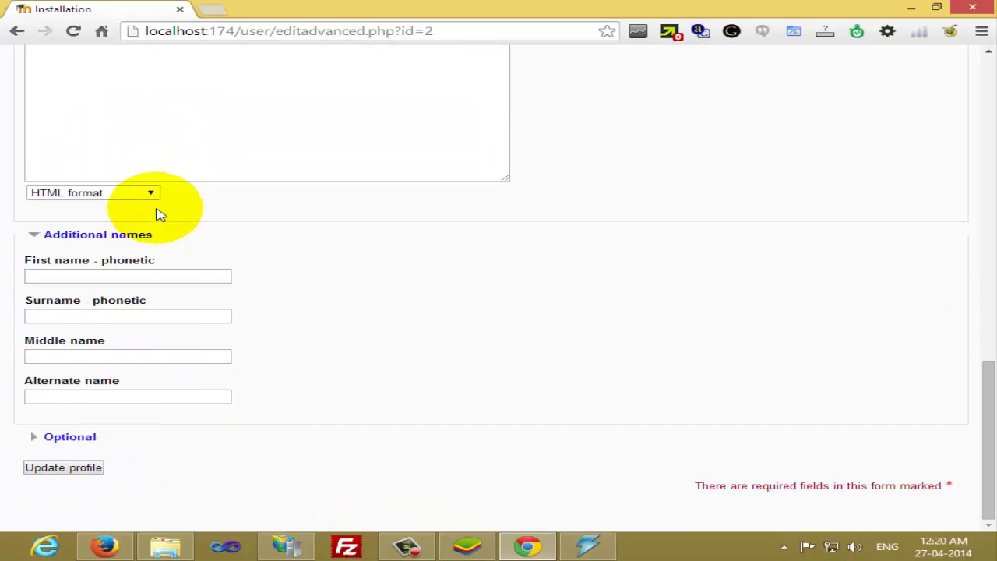
{"action": "left_click", "coordinate": [94, 439]}
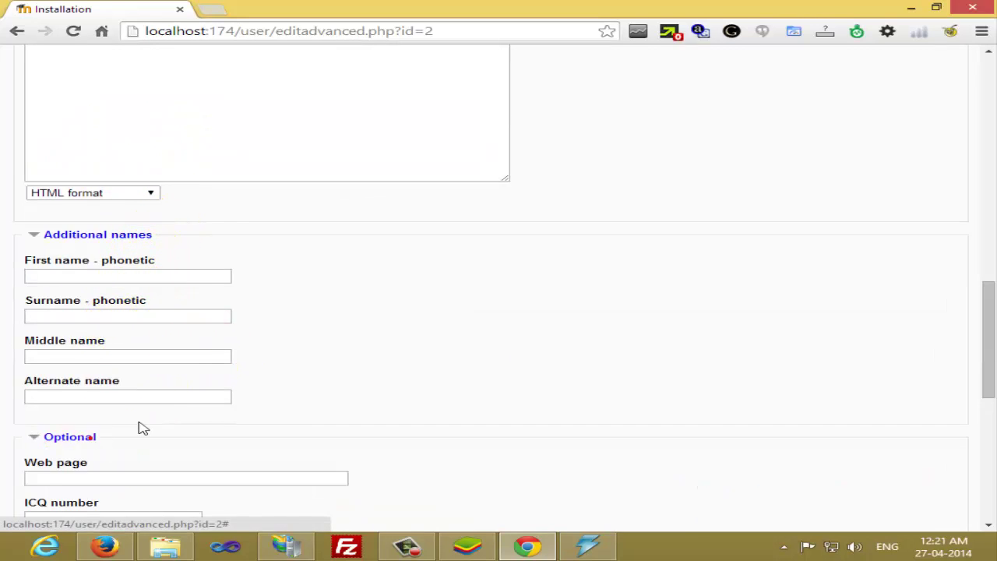
{"action": "scroll", "coordinate": [194, 390], "scroll_direction": "down", "scroll_amount": 2}
{"action": "scroll", "coordinate": [209, 382], "scroll_direction": "down", "scroll_amount": 3}
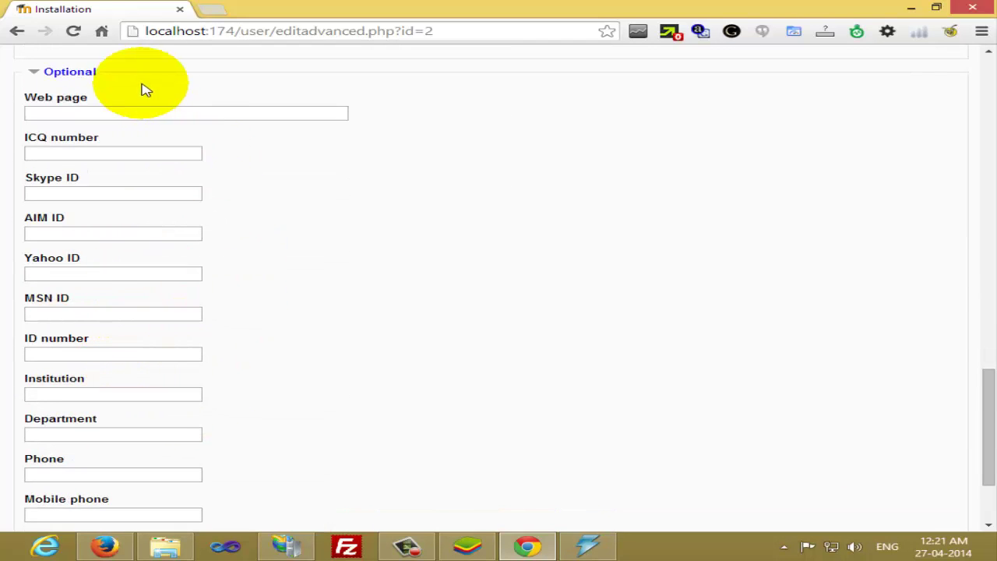
{"action": "left_click", "coordinate": [130, 115]}
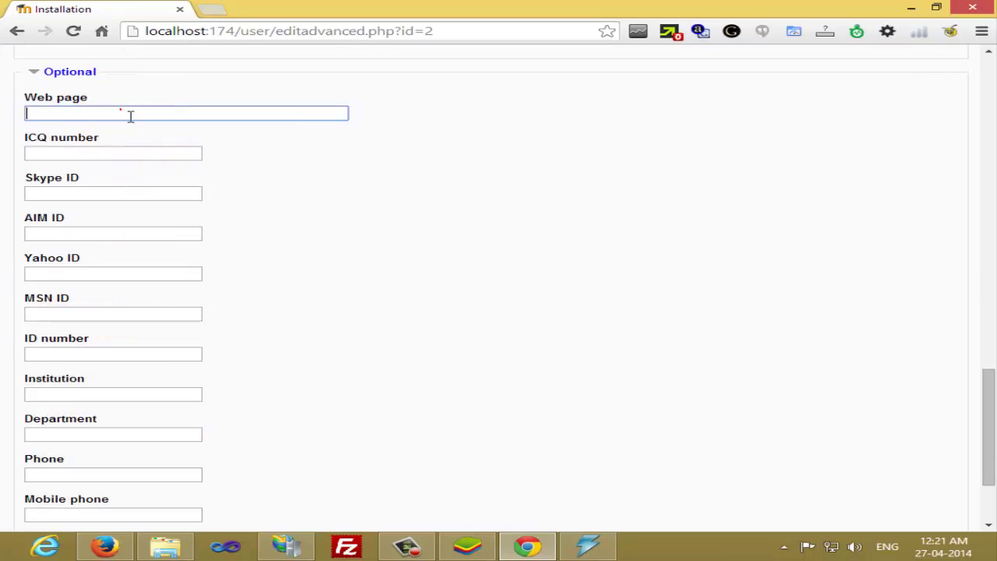
{"action": "type", "text": "http://www.mpor"}
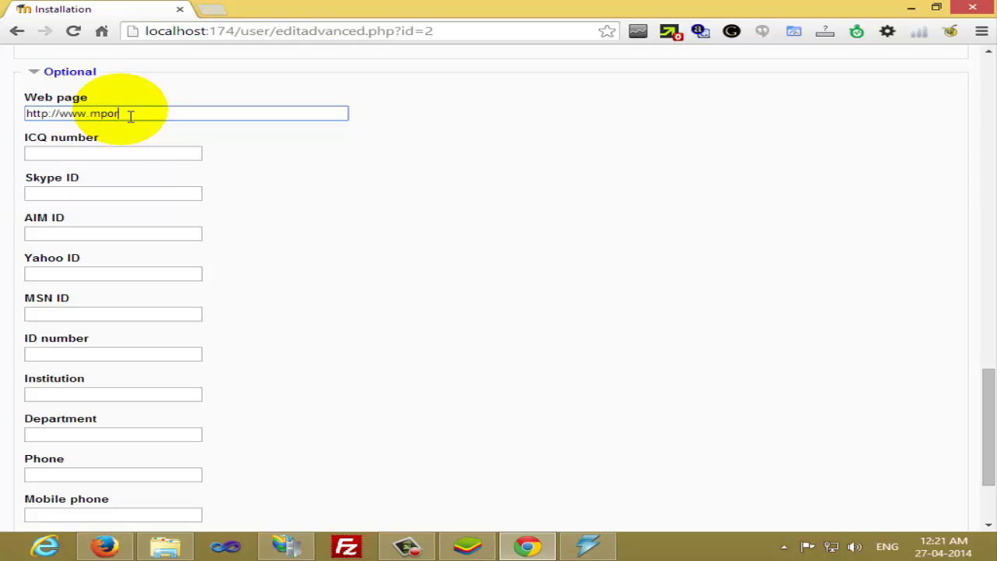
{"action": "type", "text": "is.com"}
{"action": "scroll", "coordinate": [152, 260], "scroll_direction": "down", "scroll_amount": 1}
{"action": "scroll", "coordinate": [152, 259], "scroll_direction": "down", "scroll_amount": 1}
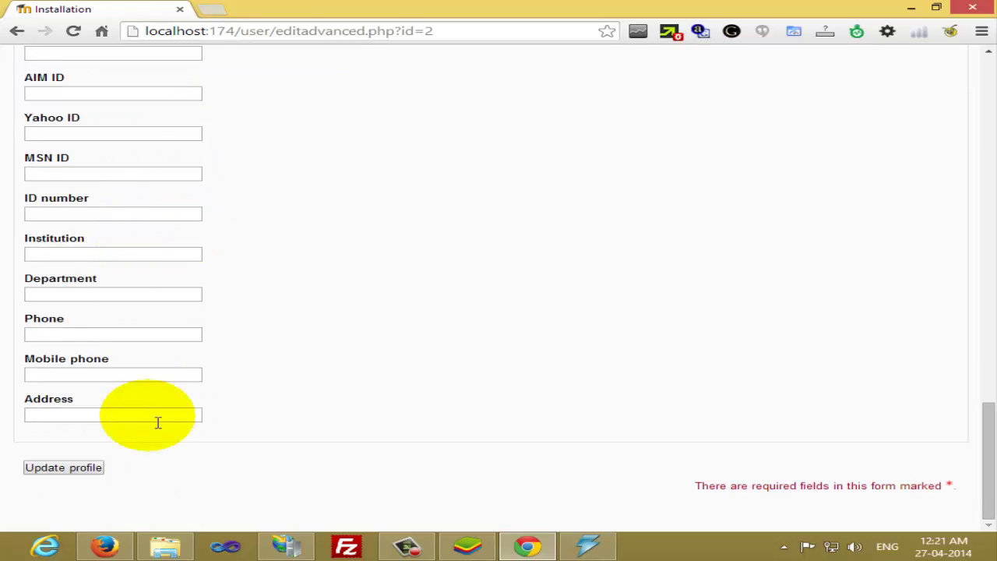
{"action": "left_click", "coordinate": [78, 470]}
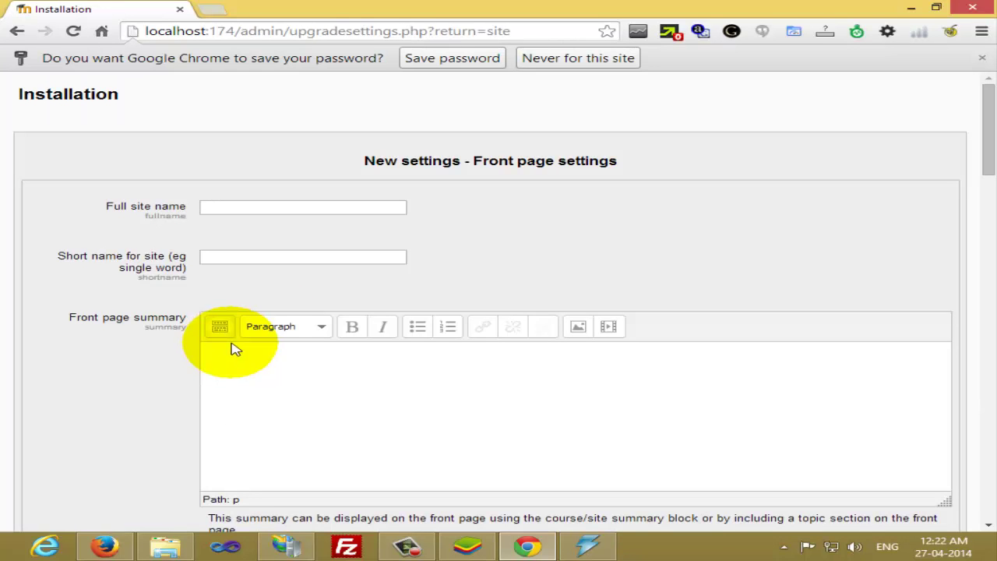
Decline password saving, set full name 'E-Learning System', short name 'elearning', and begin the welcome summary
{"action": "left_click", "coordinate": [543, 59]}
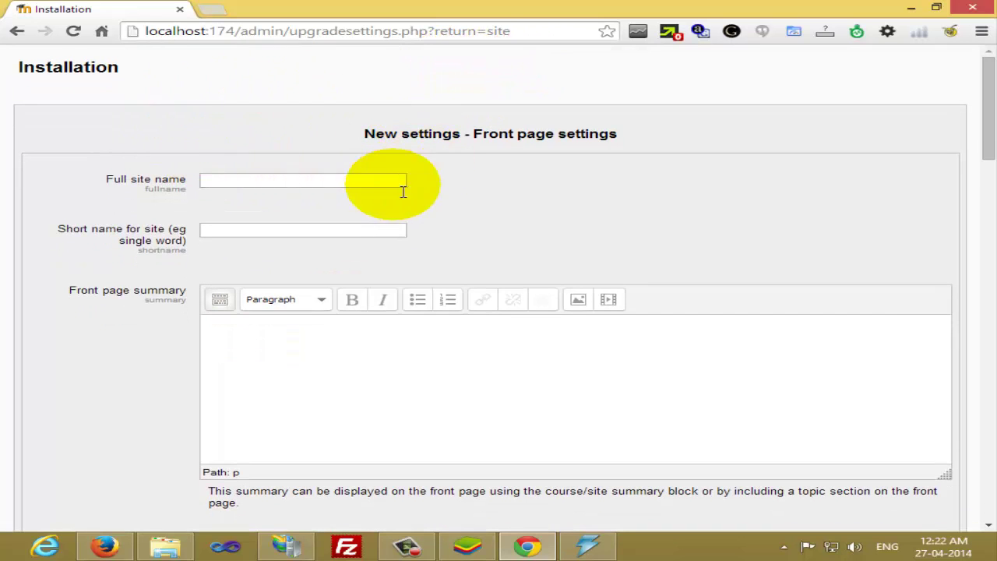
{"action": "left_click", "coordinate": [227, 185]}
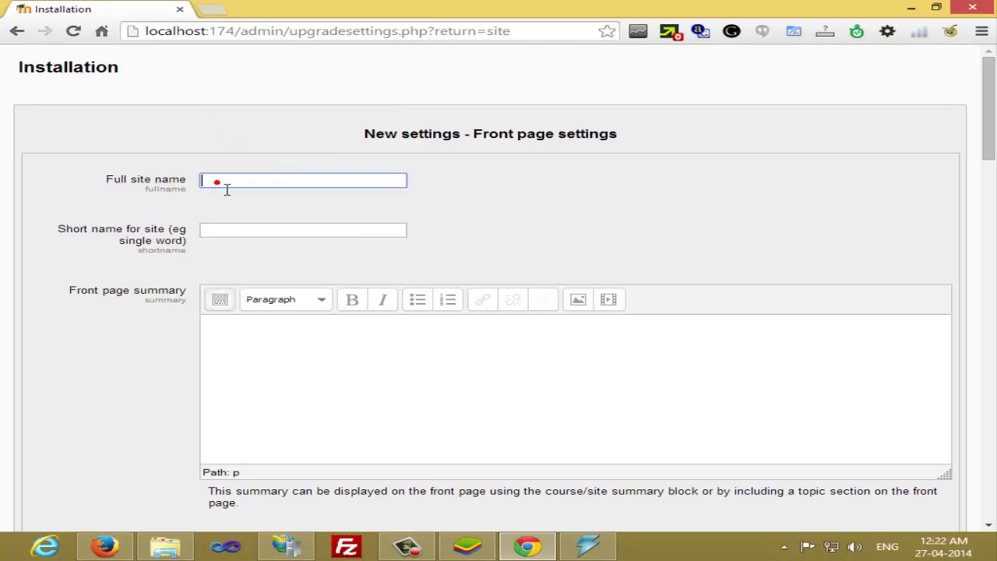
{"action": "type", "text": "El"}
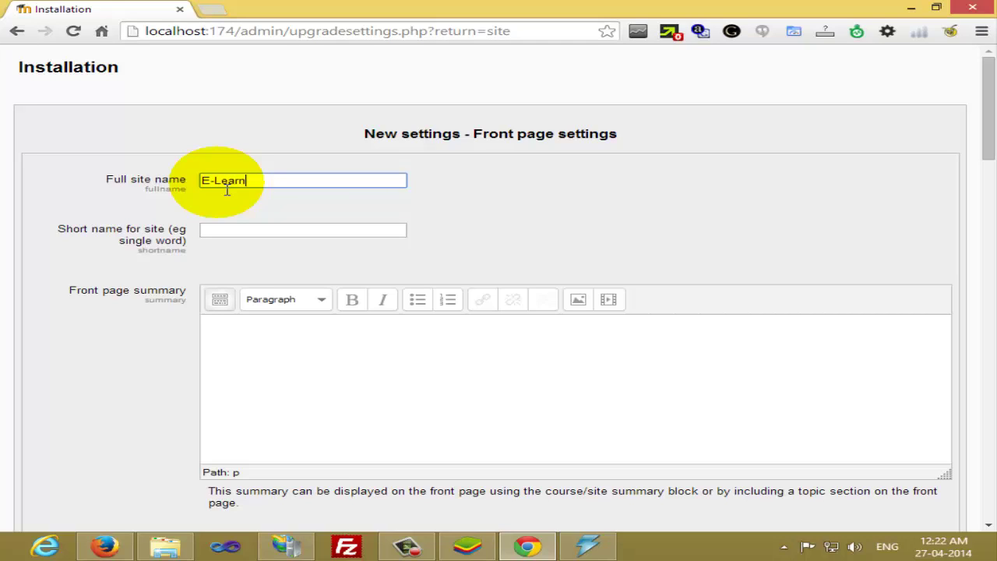
{"action": "type", "text": "ing System"}
{"action": "key", "text": "Tab"}
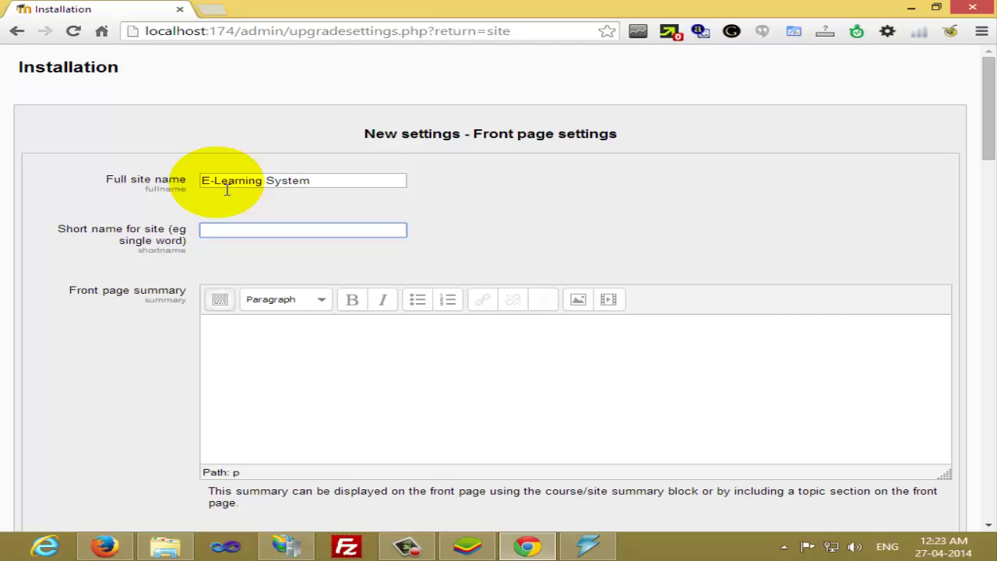
{"action": "type", "text": "elearning"}
{"action": "left_click", "coordinate": [300, 347]}
{"action": "type", "text": "Welcome"}
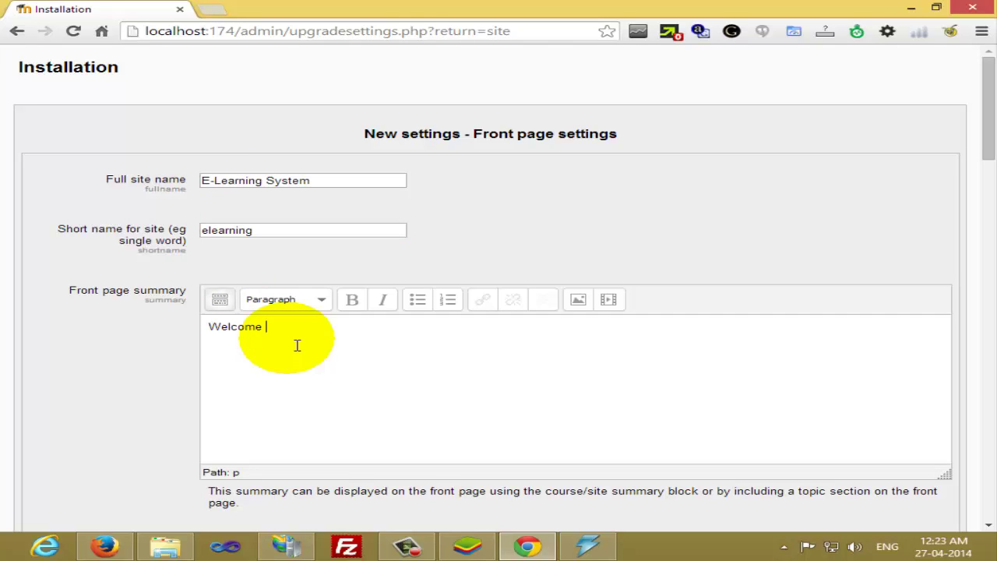
{"action": "type", "text": " to all of you."}
Change Self registration from Disable to Email-based self-registration under Manage authentication
{"action": "scroll", "coordinate": [297, 346], "scroll_direction": "down", "scroll_amount": 4}
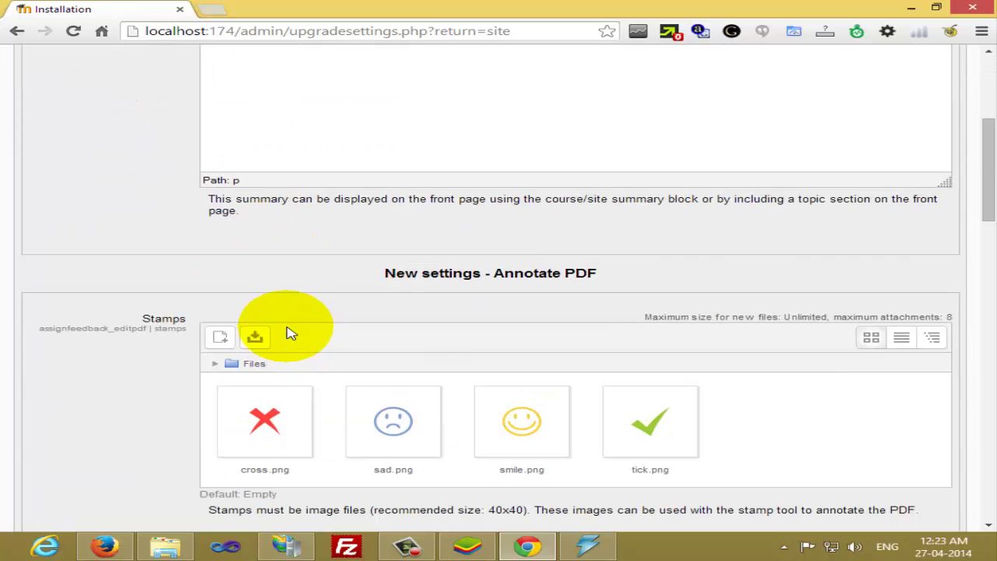
{"action": "scroll", "coordinate": [300, 335], "scroll_direction": "down", "scroll_amount": 3}
{"action": "scroll", "coordinate": [304, 333], "scroll_direction": "down", "scroll_amount": 1}
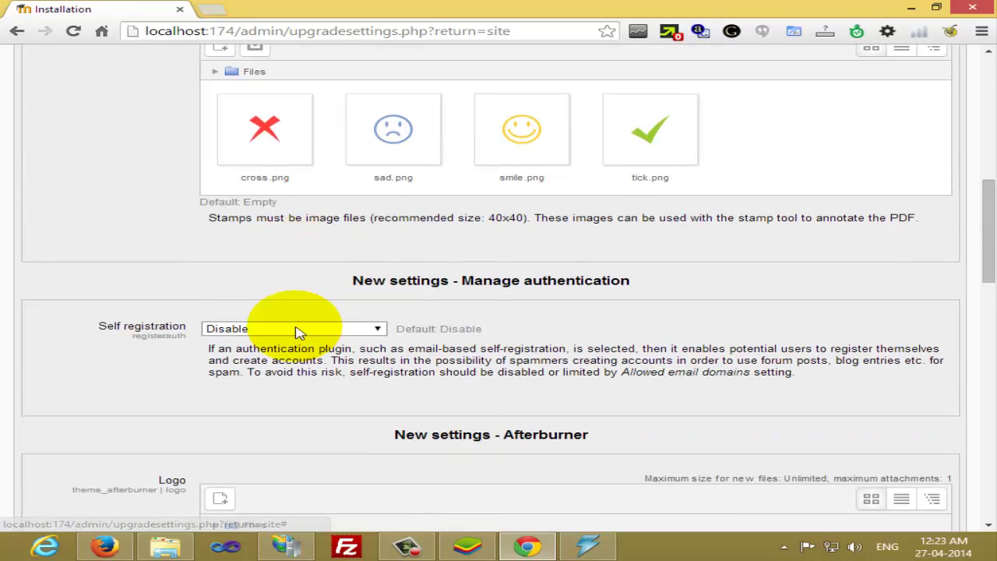
{"action": "left_click", "coordinate": [283, 331]}
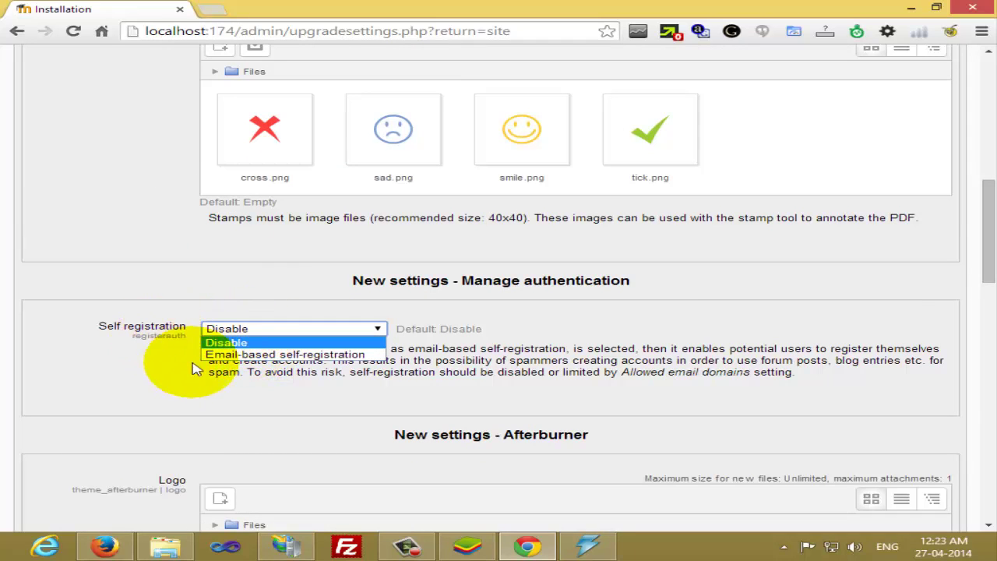
{"action": "left_click", "coordinate": [234, 354]}
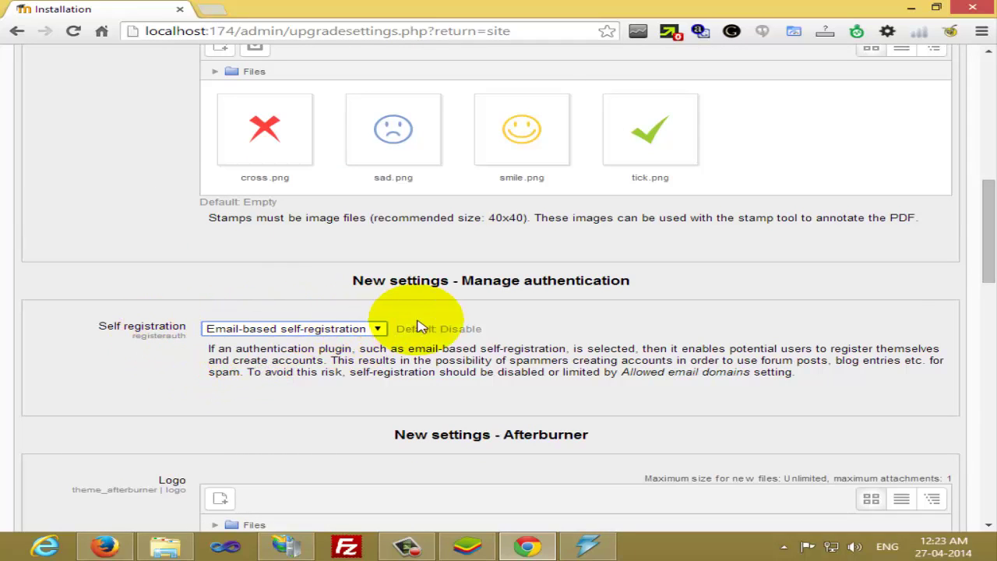
{"action": "scroll", "coordinate": [195, 331], "scroll_direction": "down", "scroll_amount": 2}
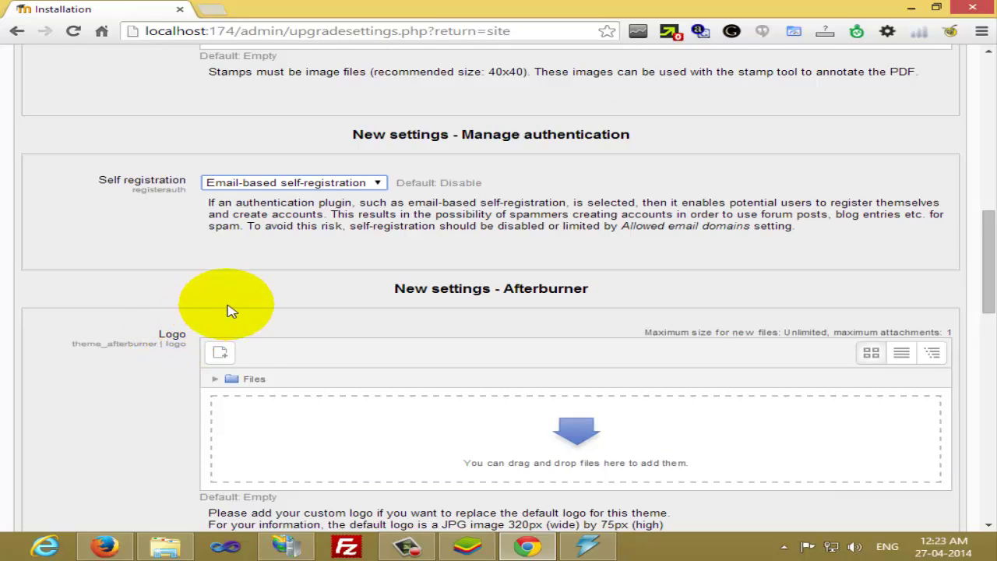
{"action": "scroll", "coordinate": [231, 302], "scroll_direction": "down", "scroll_amount": 1}
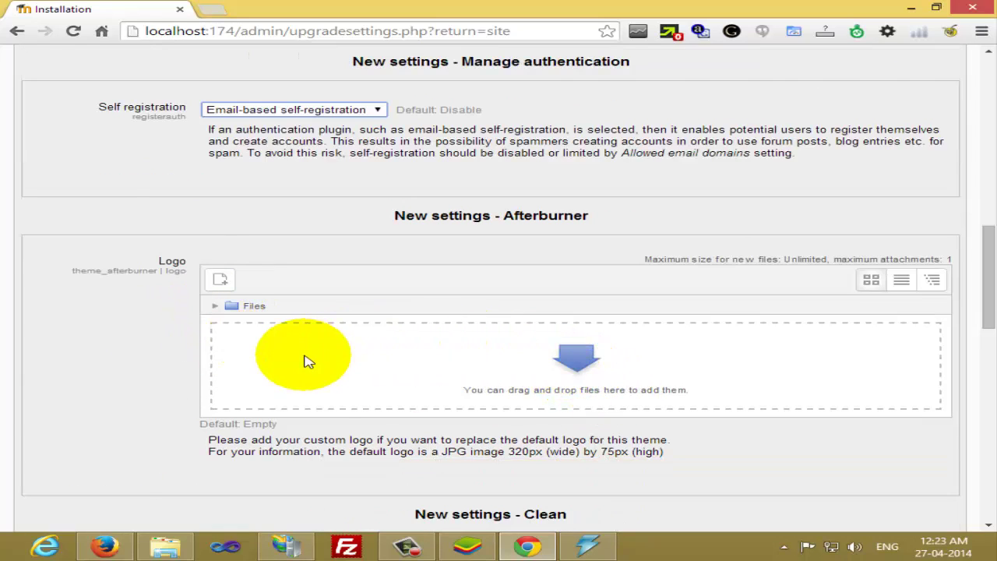
{"action": "scroll", "coordinate": [467, 335], "scroll_direction": "down", "scroll_amount": 5}
{"action": "scroll", "coordinate": [465, 340], "scroll_direction": "down", "scroll_amount": 10}
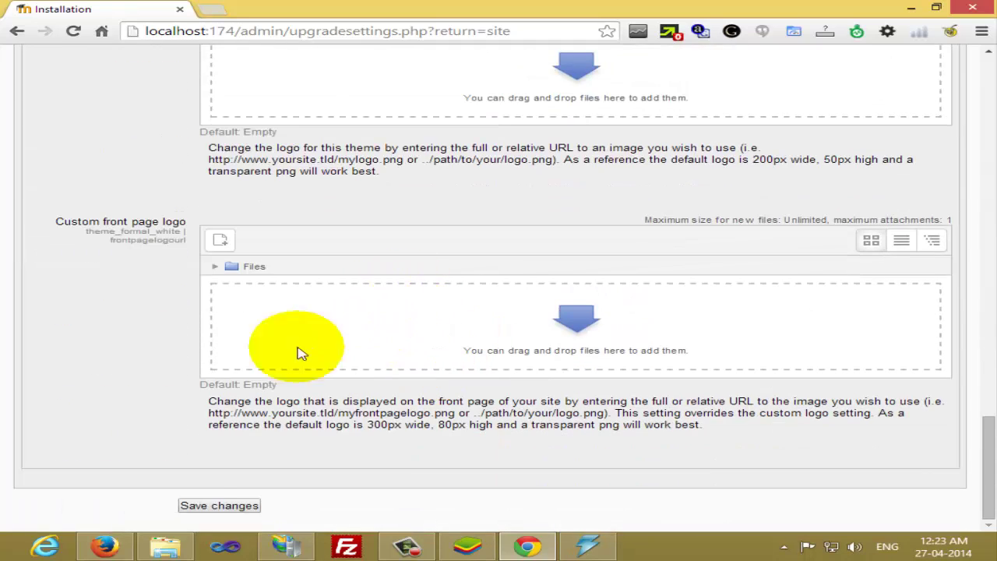
Submit the new front page and authentication settings with Save changes
{"action": "left_click", "coordinate": [248, 508]}
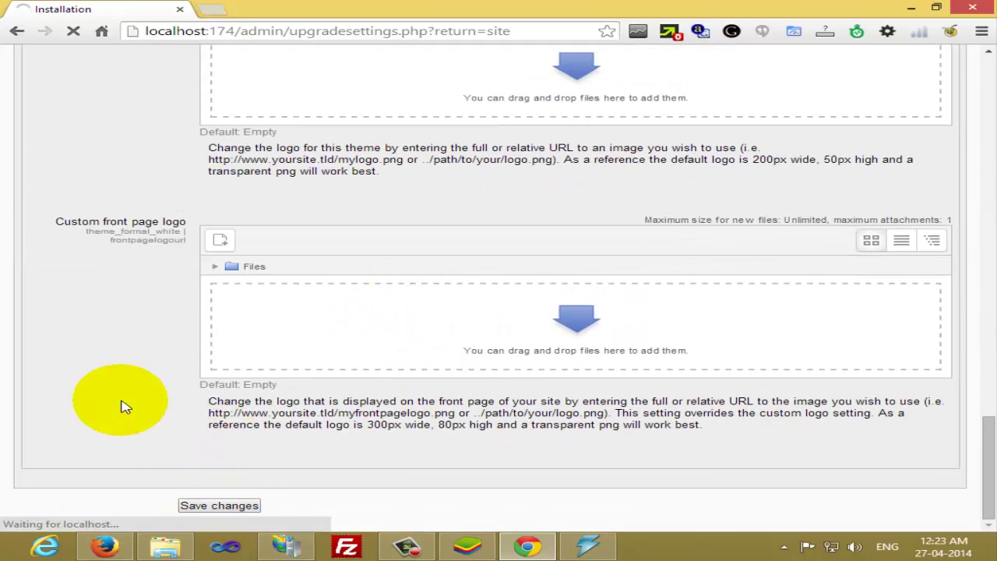
{"action": "scroll", "coordinate": [125, 405], "scroll_direction": "up", "scroll_amount": 10}
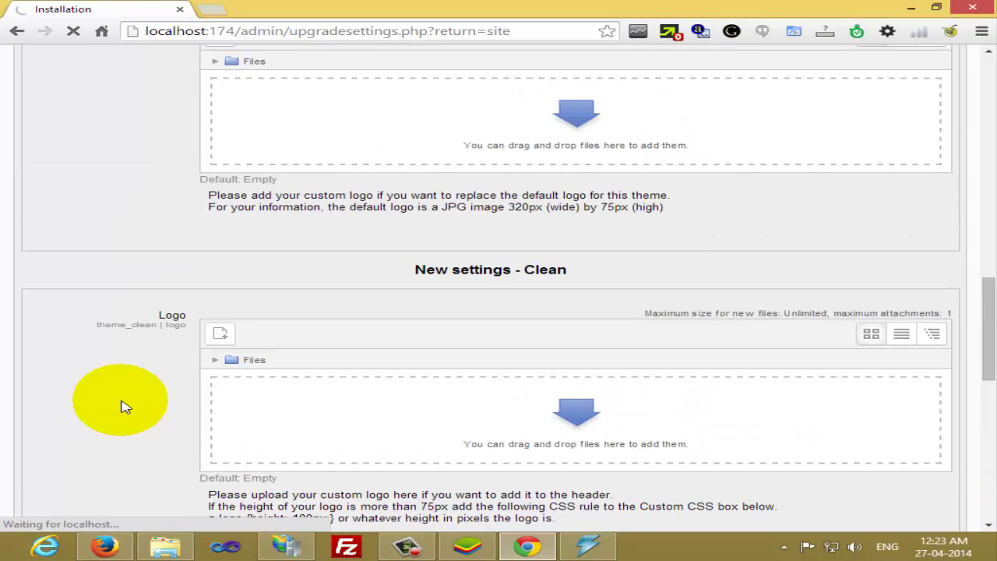